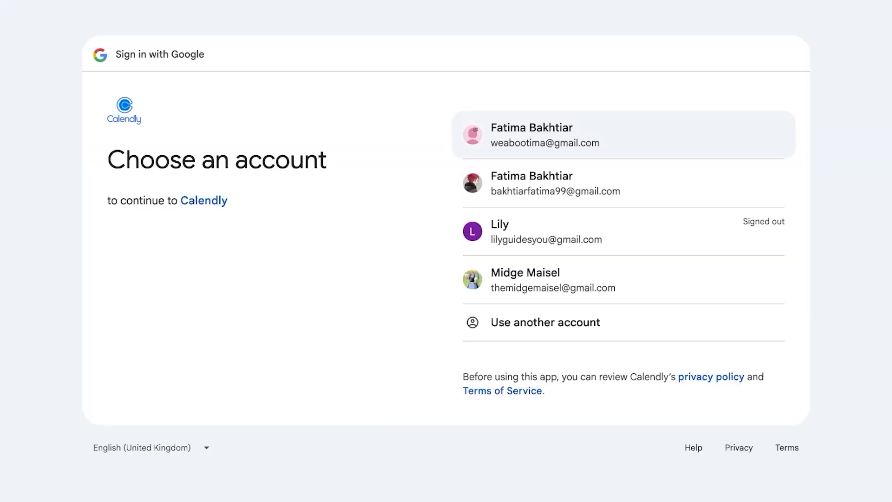
- Sign in with the chosen Google account and allow Calendly to manage Google Calendar
{"action": "left_click", "coordinate": [553, 280]}
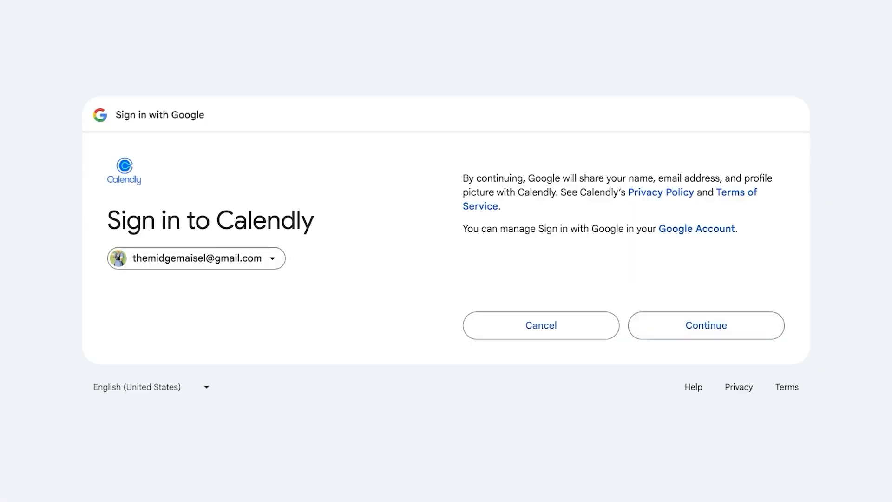
{"action": "left_click", "coordinate": [706, 326]}
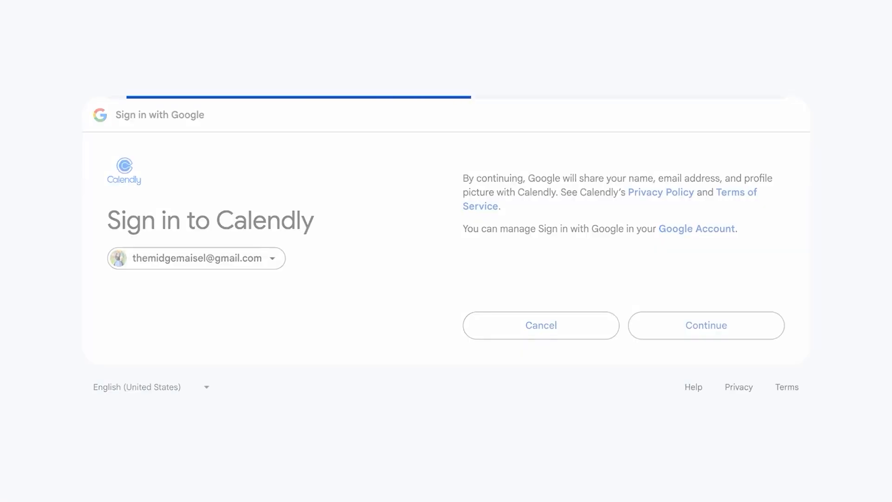
{"action": "left_click", "coordinate": [766, 153]}
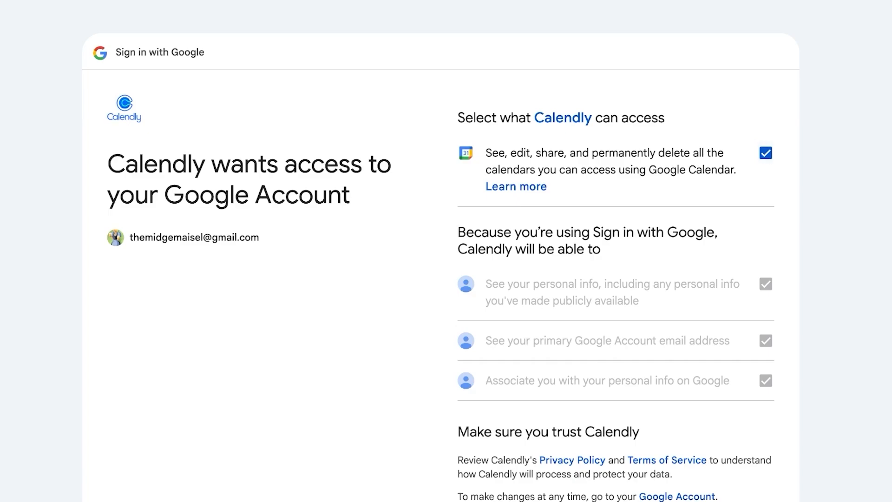
{"action": "scroll", "coordinate": [446, 251], "scroll_direction": "down", "scroll_amount": 3}
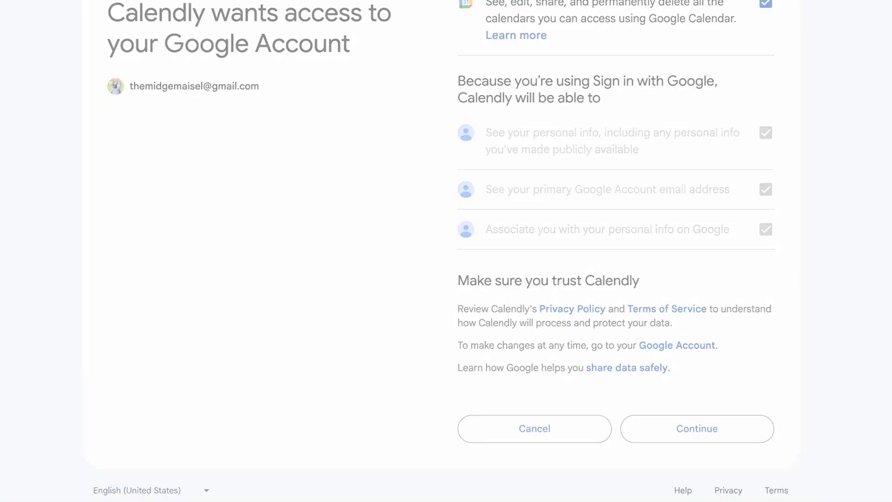
{"action": "scroll", "coordinate": [446, 251], "scroll_direction": "up", "scroll_amount": 2}
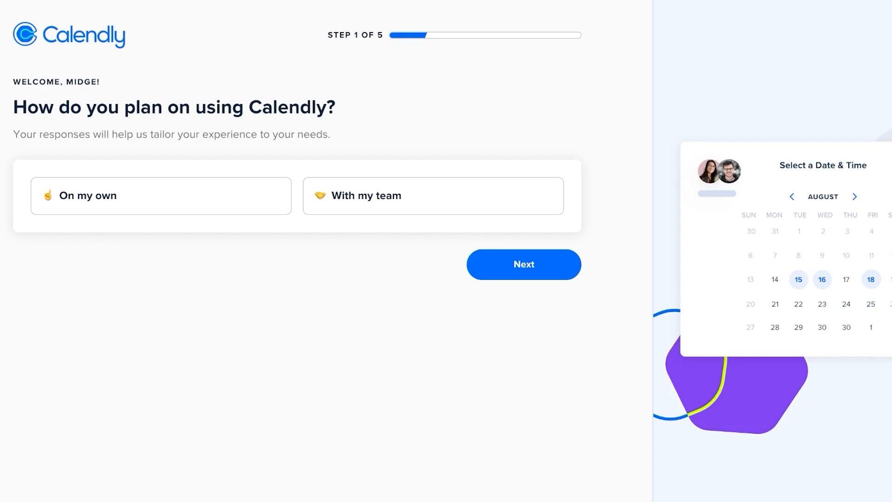
- Answer onboarding as using Calendly on my own, with role Other: 'Makeup Artist'
{"action": "left_click", "coordinate": [161, 195]}
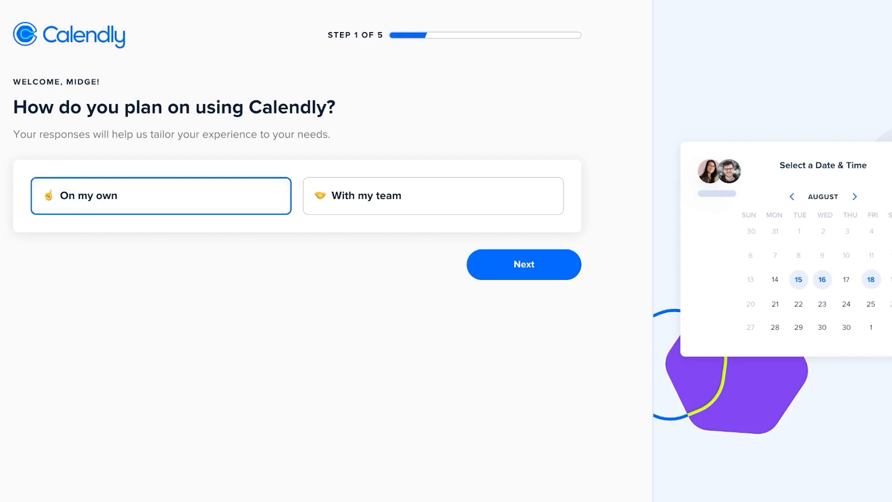
{"action": "left_click", "coordinate": [524, 264]}
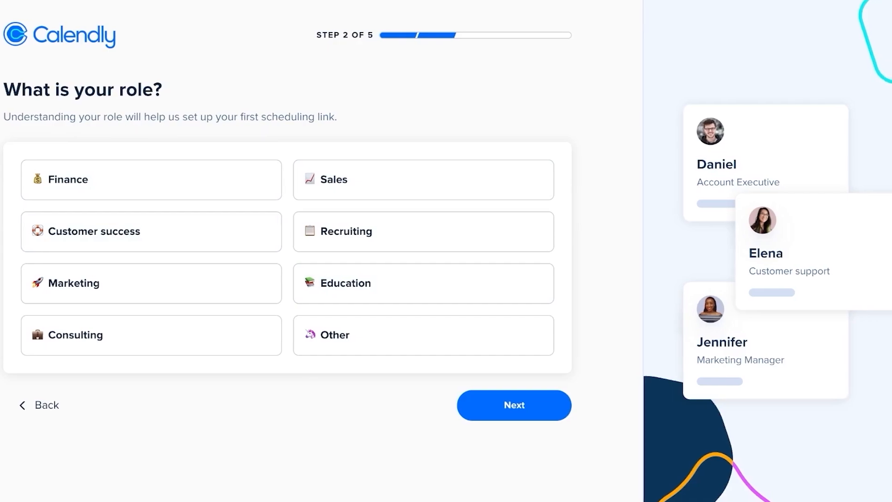
{"action": "left_click", "coordinate": [423, 335]}
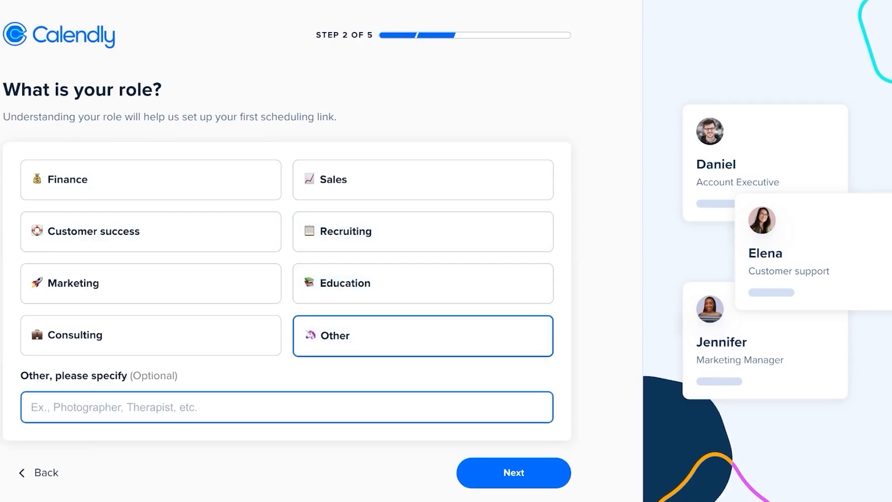
{"action": "type", "text": "Make"}
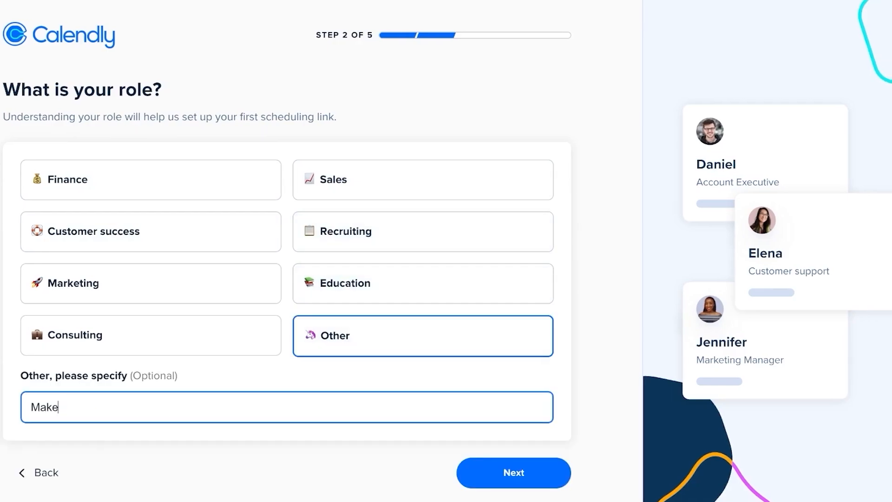
{"action": "type", "text": "up Artist"}
{"action": "key", "text": "Return"}
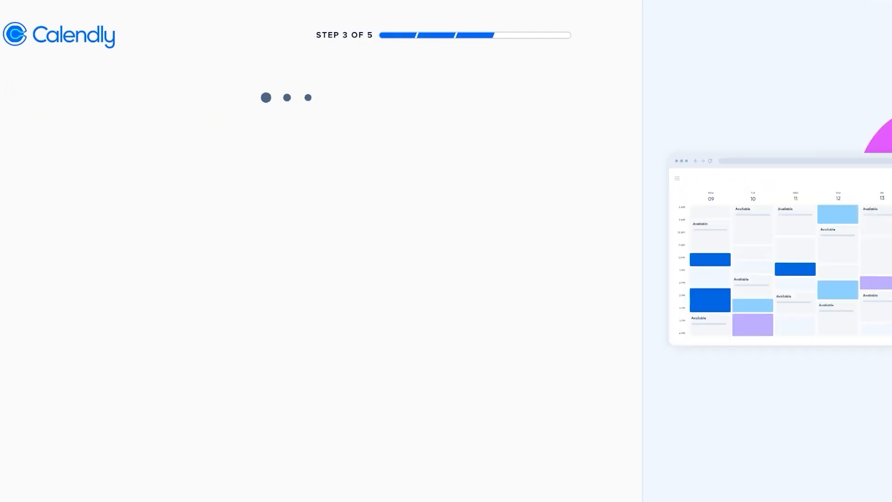
- Review calendar providers and conflict-check calendars, keeping the connected Google calendar unchanged
{"action": "scroll", "coordinate": [446, 251], "scroll_direction": "down", "scroll_amount": 1}
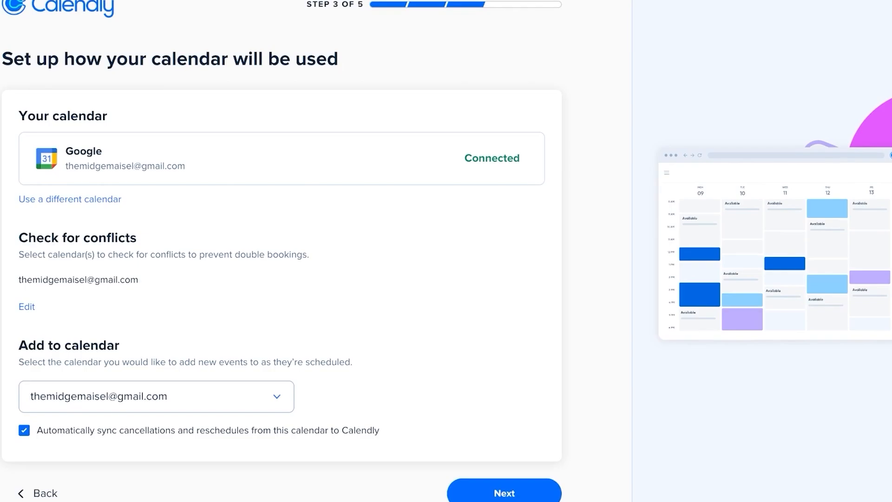
{"action": "left_click", "coordinate": [69, 199]}
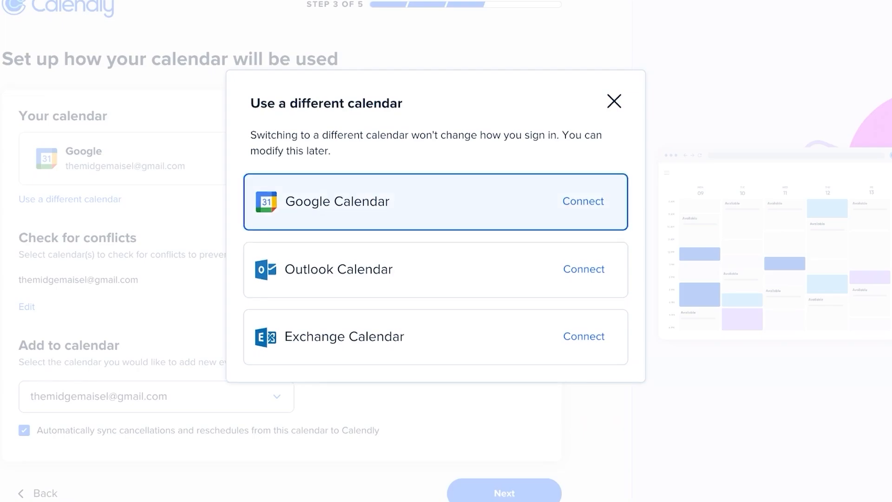
{"action": "left_click", "coordinate": [614, 101]}
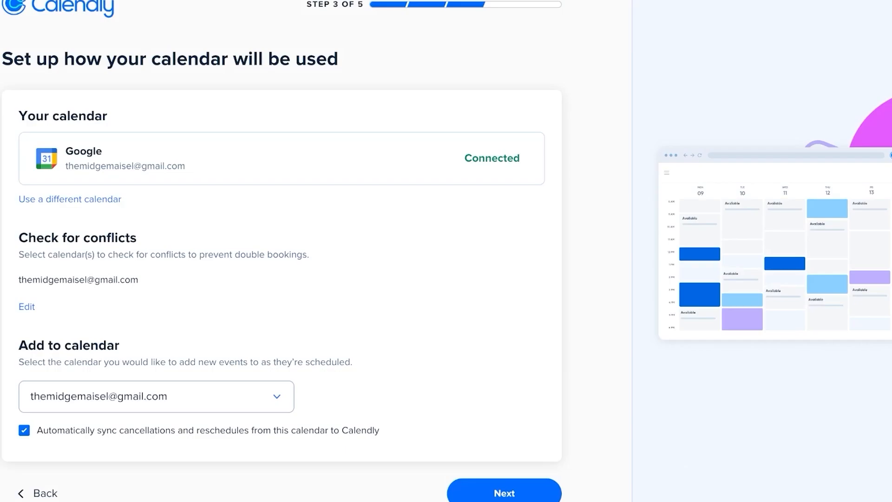
{"action": "left_click", "coordinate": [27, 307]}
{"action": "left_click", "coordinate": [319, 182]}
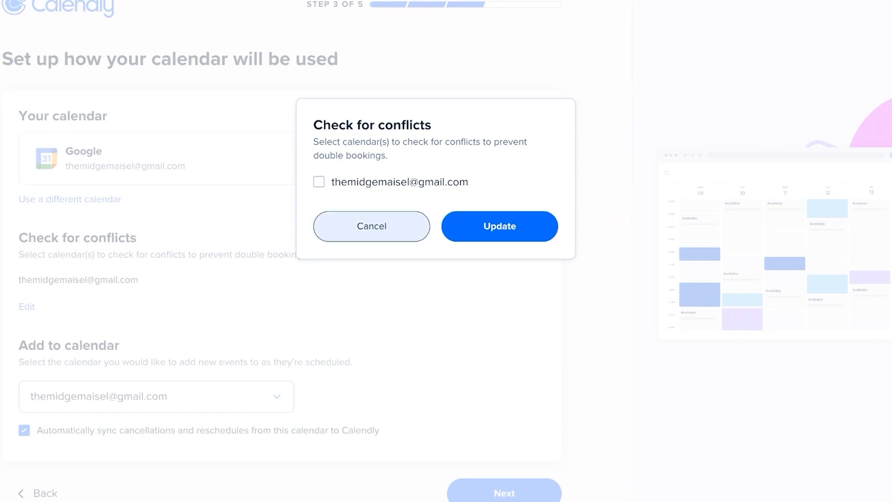
{"action": "left_click", "coordinate": [372, 226]}
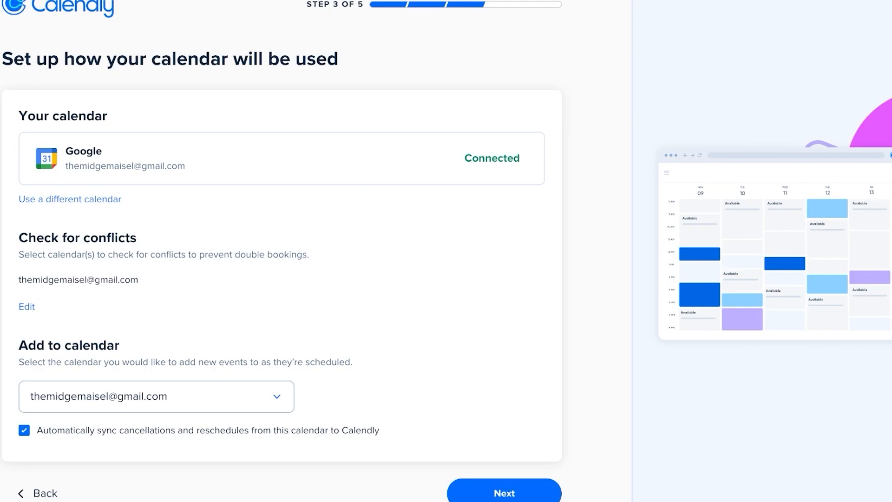
{"action": "scroll", "coordinate": [446, 250], "scroll_direction": "down", "scroll_amount": 1}
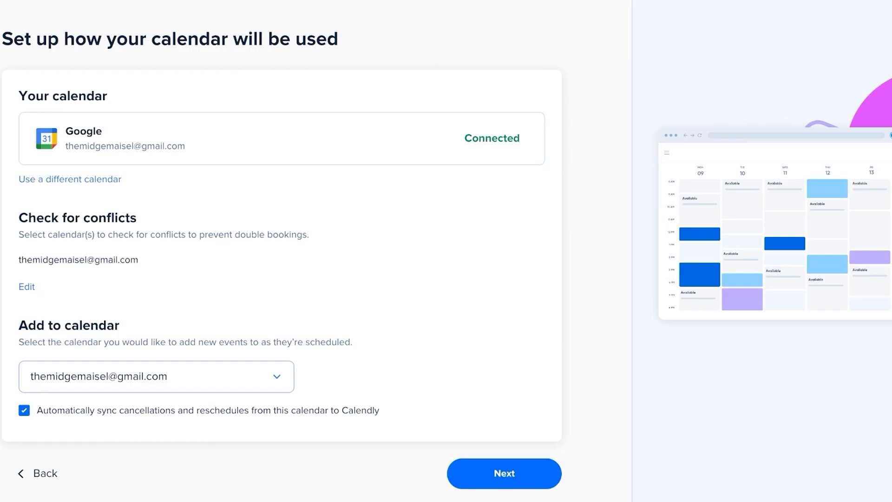
- On the weekly availability step, make Sunday and Saturday available
{"action": "left_click", "coordinate": [503, 473]}
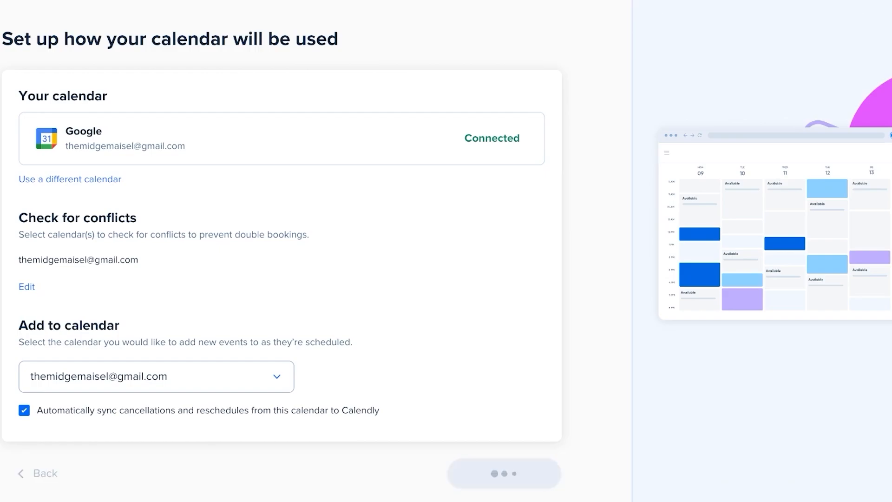
{"action": "scroll", "coordinate": [446, 251], "scroll_direction": "down", "scroll_amount": 3}
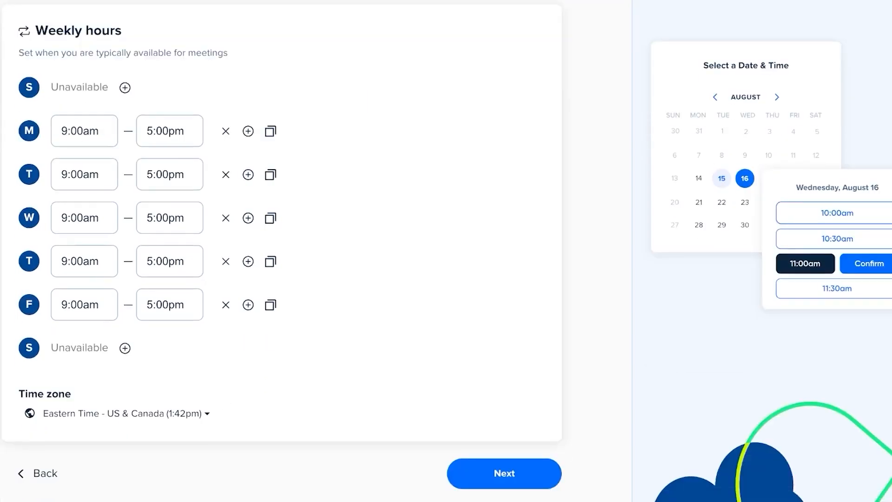
{"action": "scroll", "coordinate": [446, 251], "scroll_direction": "up", "scroll_amount": 3}
{"action": "scroll", "coordinate": [446, 251], "scroll_direction": "down", "scroll_amount": 3}
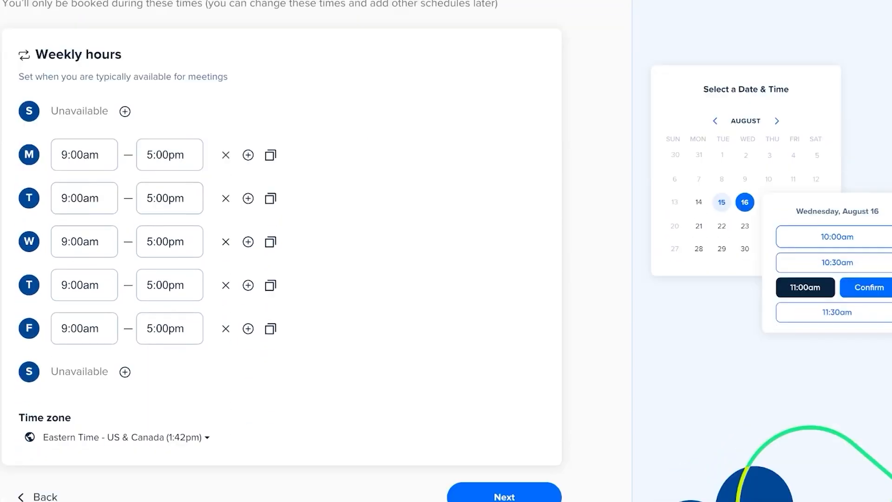
{"action": "scroll", "coordinate": [446, 251], "scroll_direction": "up", "scroll_amount": 1}
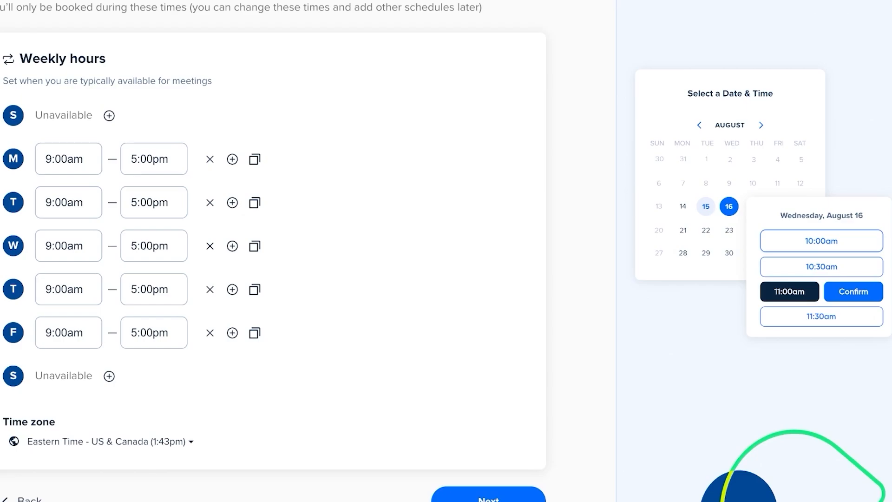
{"action": "left_click", "coordinate": [109, 118]}
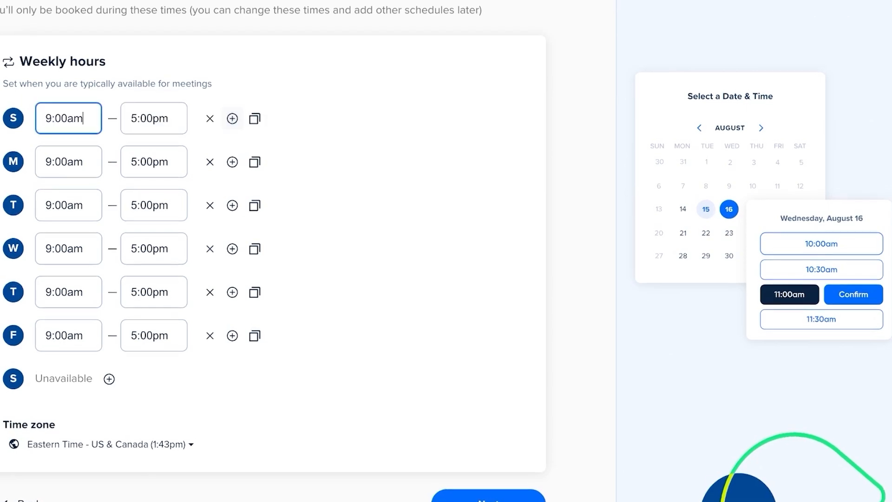
{"action": "left_click", "coordinate": [108, 378]}
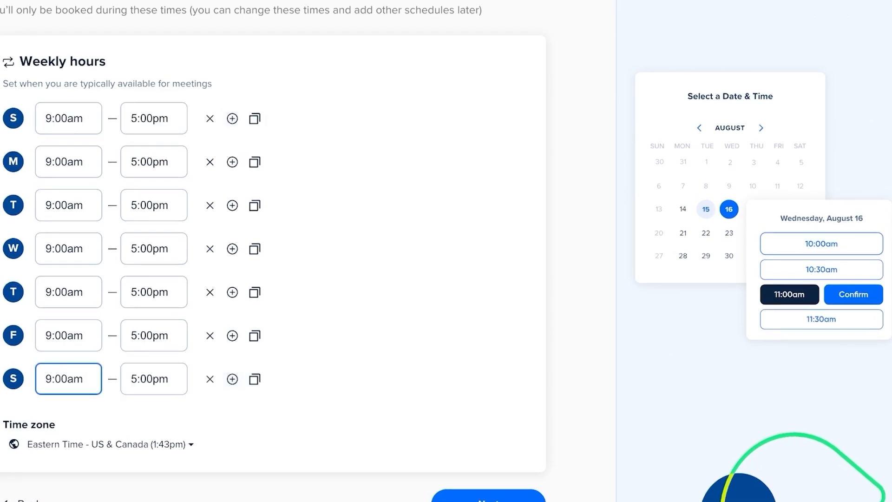
- Set Sunday's start time to 12:00am
{"action": "left_click", "coordinate": [74, 119]}
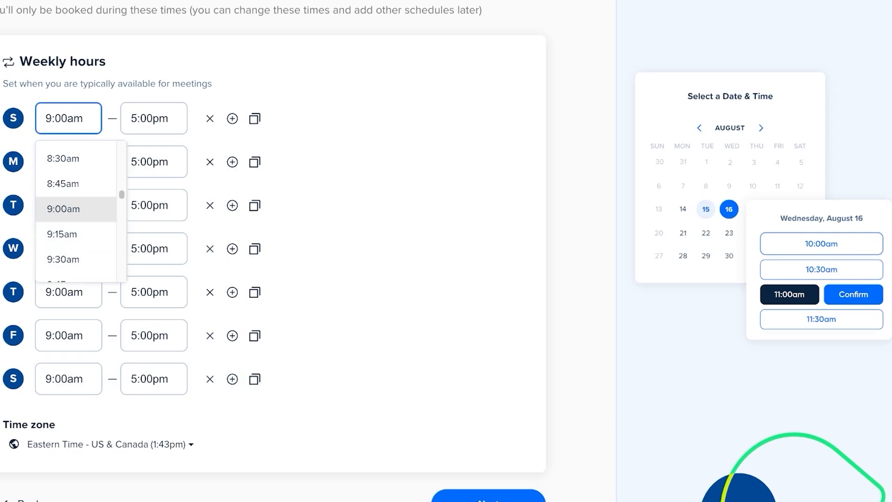
{"action": "key", "text": "Escape"}
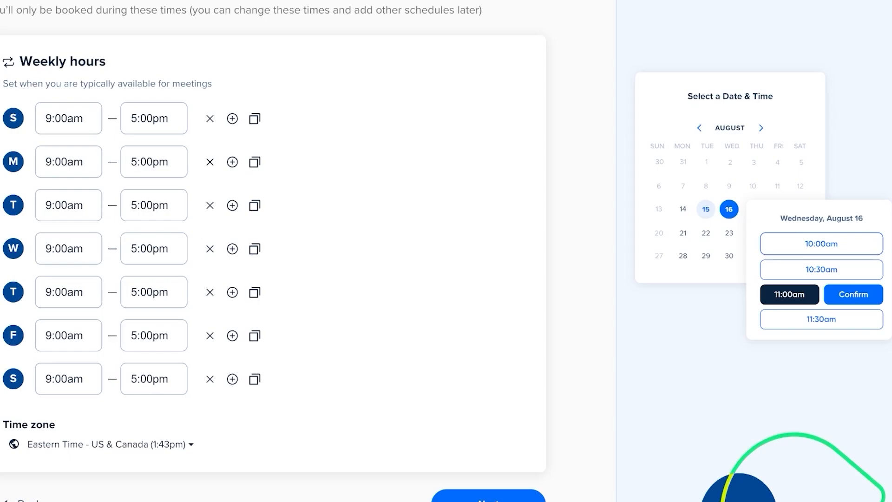
{"action": "scroll", "coordinate": [272, 251], "scroll_direction": "down", "scroll_amount": 1}
{"action": "scroll", "coordinate": [273, 251], "scroll_direction": "up", "scroll_amount": 3}
{"action": "left_click", "coordinate": [68, 224]}
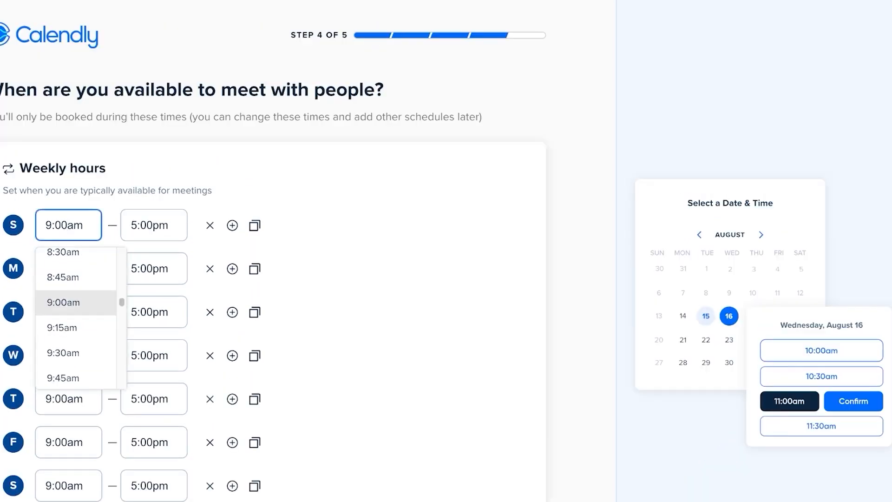
{"action": "scroll", "coordinate": [76, 329], "scroll_direction": "down", "scroll_amount": 20}
{"action": "scroll", "coordinate": [76, 334], "scroll_direction": "up", "scroll_amount": 7}
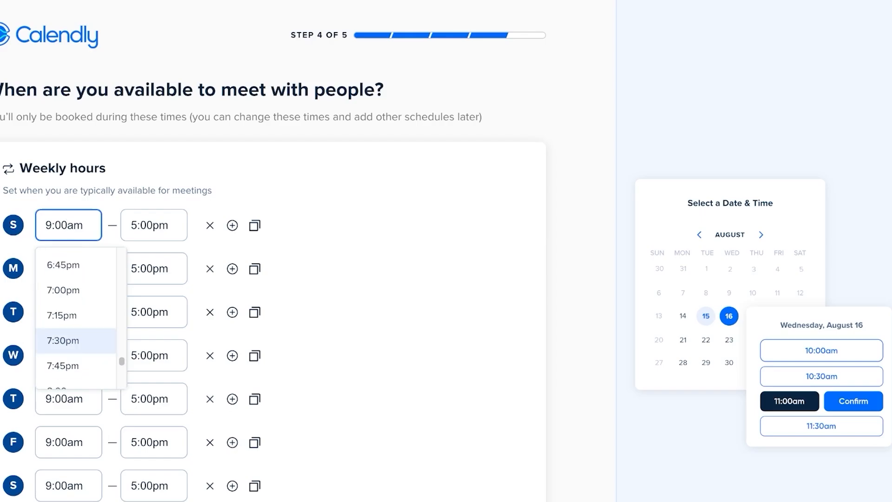
{"action": "scroll", "coordinate": [75, 330], "scroll_direction": "up", "scroll_amount": 20}
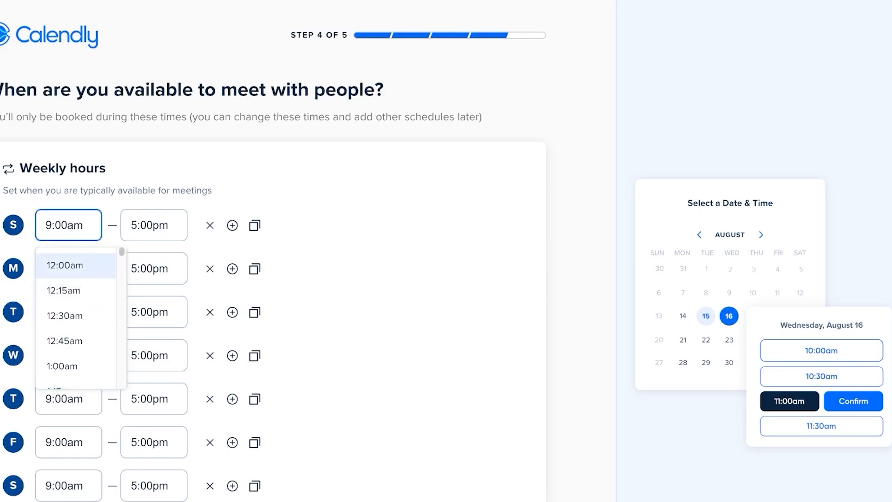
{"action": "scroll", "coordinate": [75, 291], "scroll_direction": "down", "scroll_amount": 3}
{"action": "scroll", "coordinate": [76, 288], "scroll_direction": "up", "scroll_amount": 3}
{"action": "left_click", "coordinate": [70, 266]}
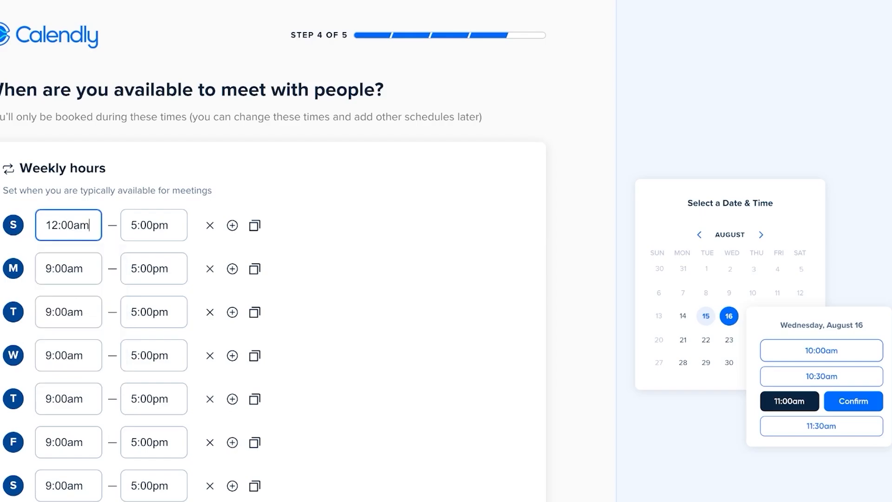
- Set Sunday's end time to 11:45pm
{"action": "left_click", "coordinate": [159, 223]}
{"action": "scroll", "coordinate": [159, 222], "scroll_direction": "down", "scroll_amount": 3}
{"action": "scroll", "coordinate": [158, 214], "scroll_direction": "down", "scroll_amount": 12}
{"action": "left_click", "coordinate": [158, 231]}
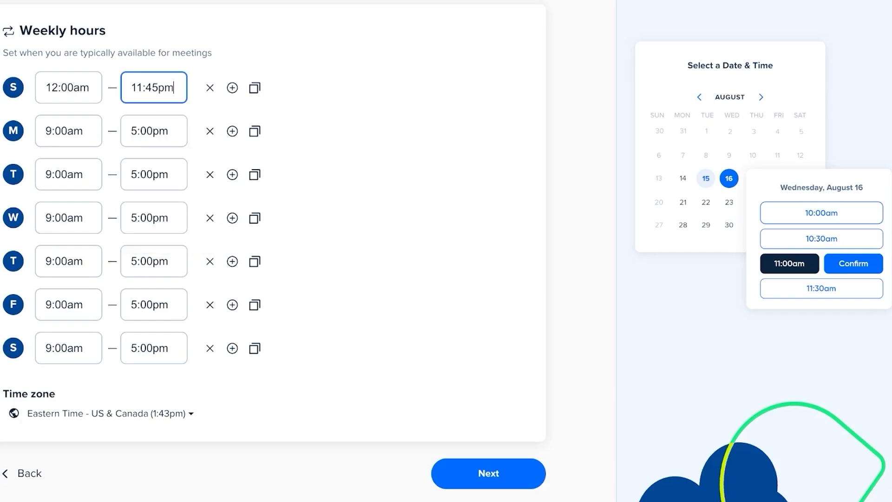
{"action": "left_click", "coordinate": [165, 87]}
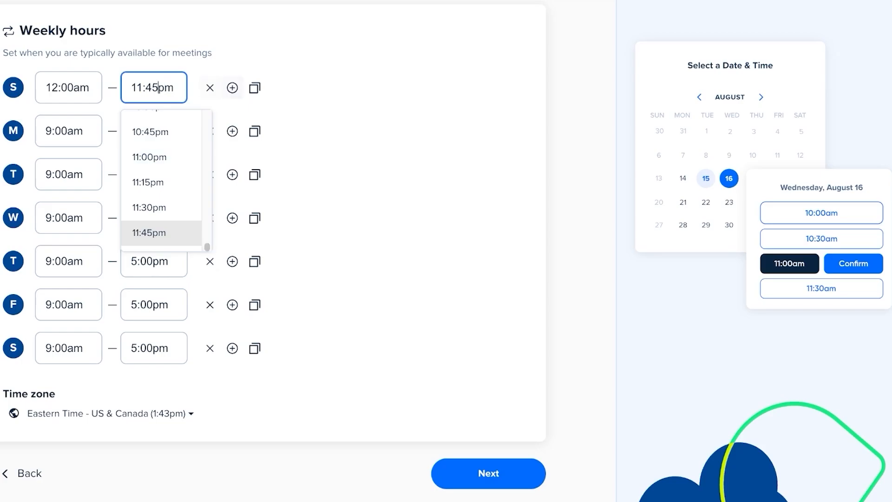
{"action": "left_click", "coordinate": [255, 87]}
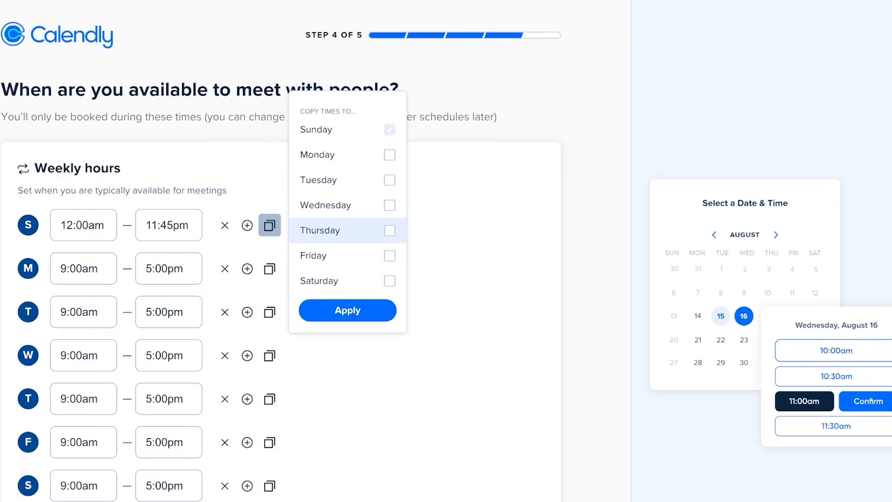
- Copy Sunday's 12:00am–11:45pm hours to Saturday
{"action": "left_click", "coordinate": [347, 310]}
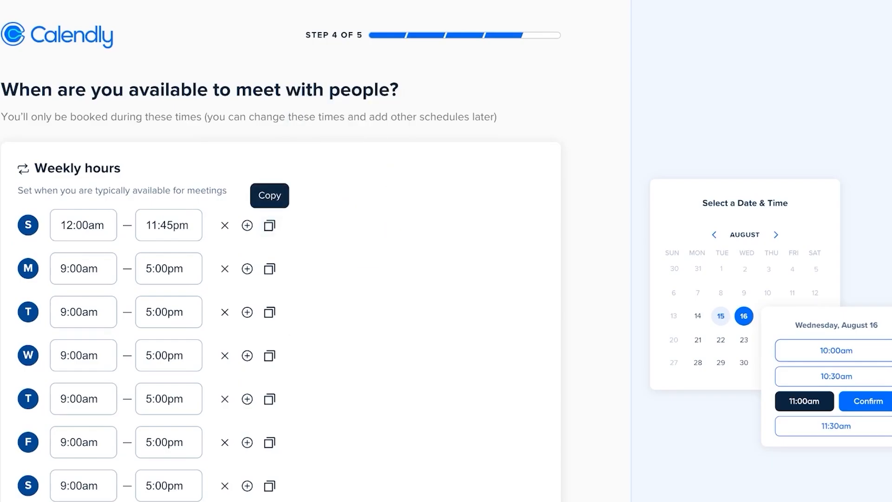
{"action": "left_click", "coordinate": [270, 224]}
{"action": "left_click", "coordinate": [391, 280]}
{"action": "left_click", "coordinate": [346, 310]}
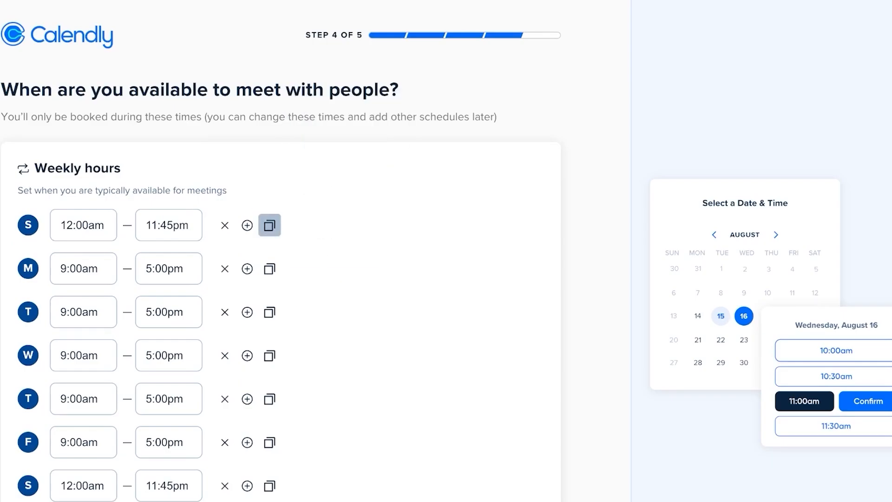
- Try 24-hour time in the time zone menu, revert to am/pm, and continue
{"action": "scroll", "coordinate": [347, 311], "scroll_direction": "down", "scroll_amount": 3}
{"action": "scroll", "coordinate": [346, 310], "scroll_direction": "up", "scroll_amount": 2}
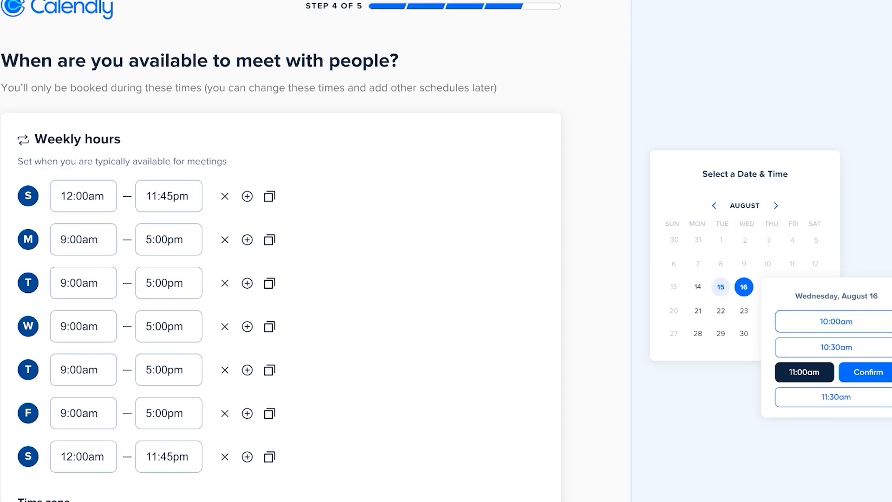
{"action": "scroll", "coordinate": [446, 251], "scroll_direction": "down", "scroll_amount": 2}
{"action": "left_click", "coordinate": [121, 413]}
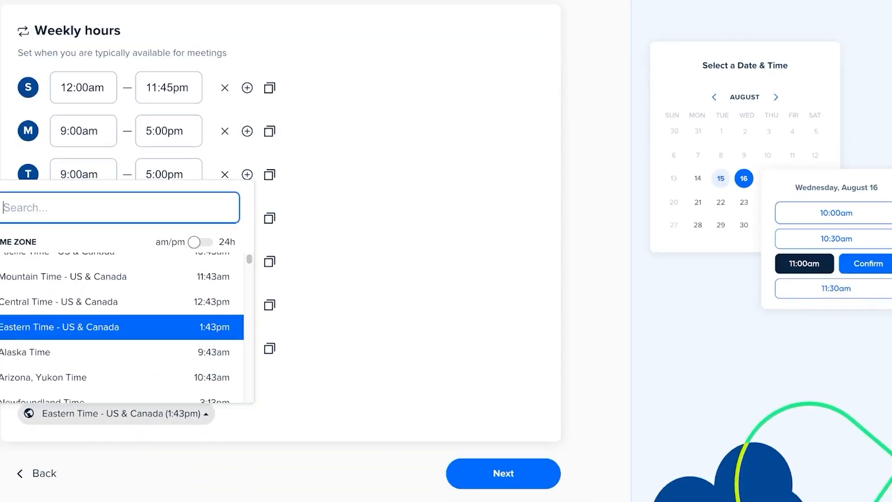
{"action": "left_click", "coordinate": [199, 242]}
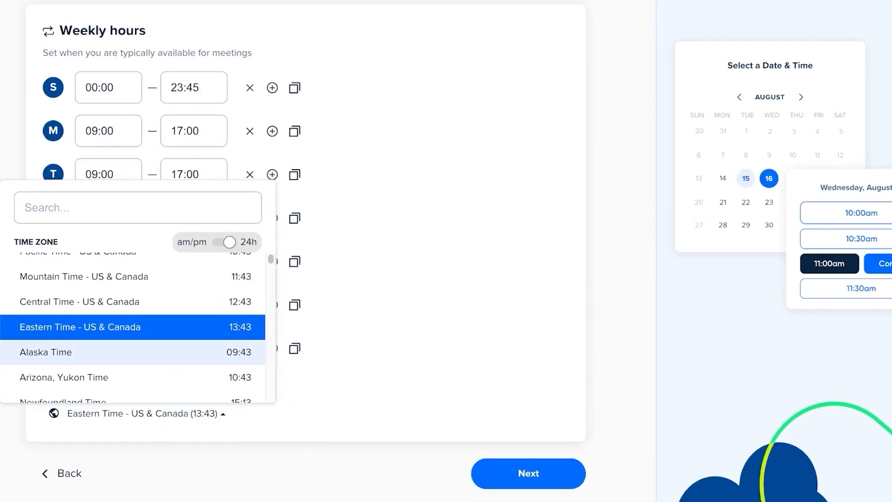
{"action": "left_click", "coordinate": [217, 242]}
{"action": "left_click", "coordinate": [139, 327]}
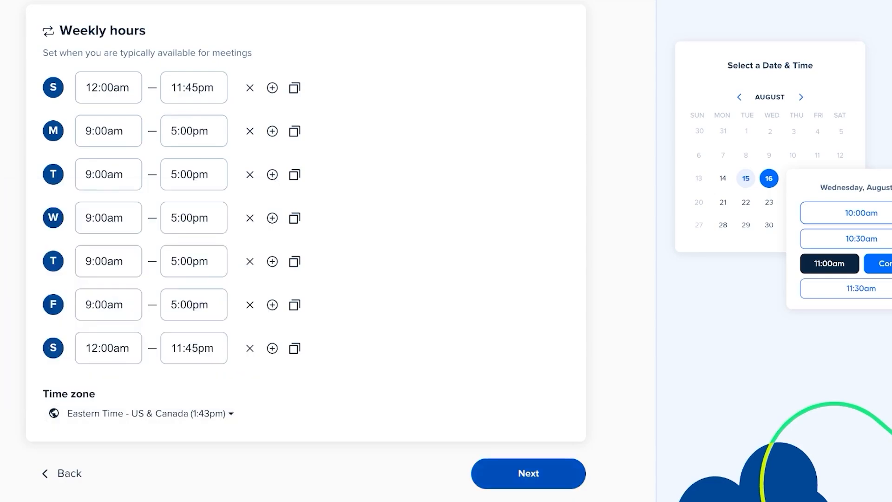
{"action": "left_click", "coordinate": [528, 473]}
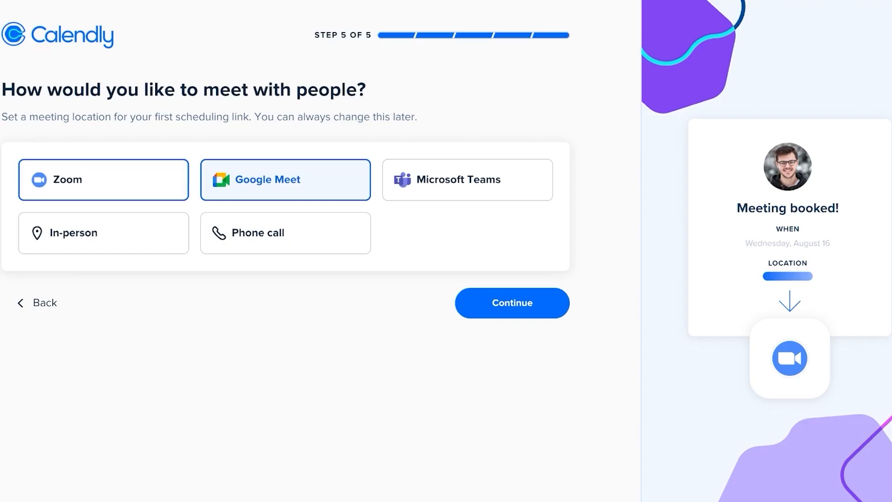
- After trying other options, choose In-person as the location, enter the address, and finish
{"action": "left_click", "coordinate": [103, 180]}
{"action": "left_click", "coordinate": [464, 180]}
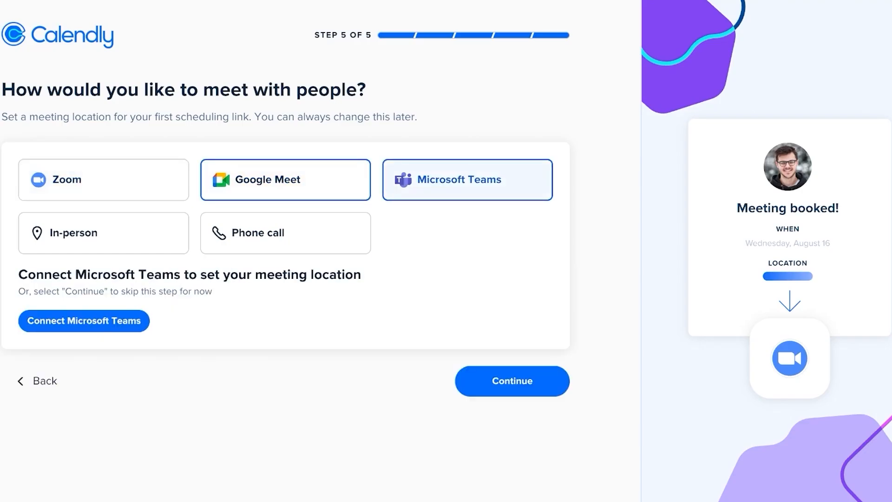
{"action": "left_click", "coordinate": [285, 233]}
{"action": "left_click", "coordinate": [103, 233]}
{"action": "left_click", "coordinate": [285, 180]}
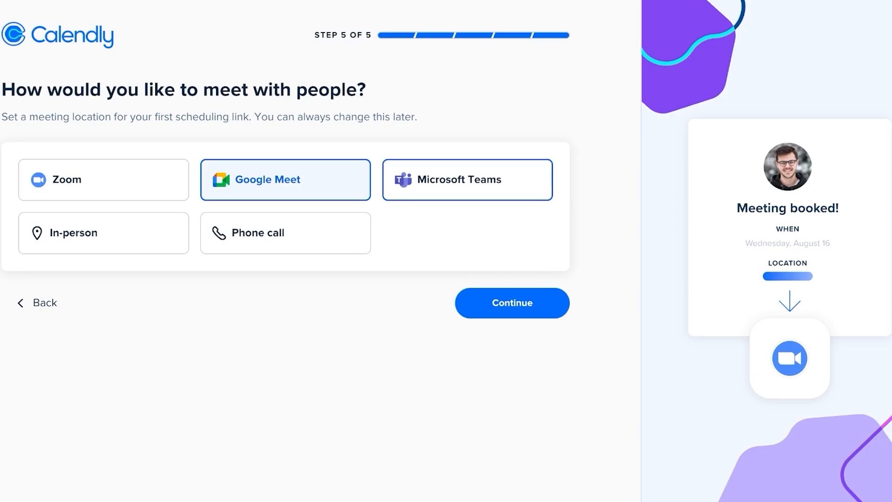
{"action": "left_click", "coordinate": [103, 233]}
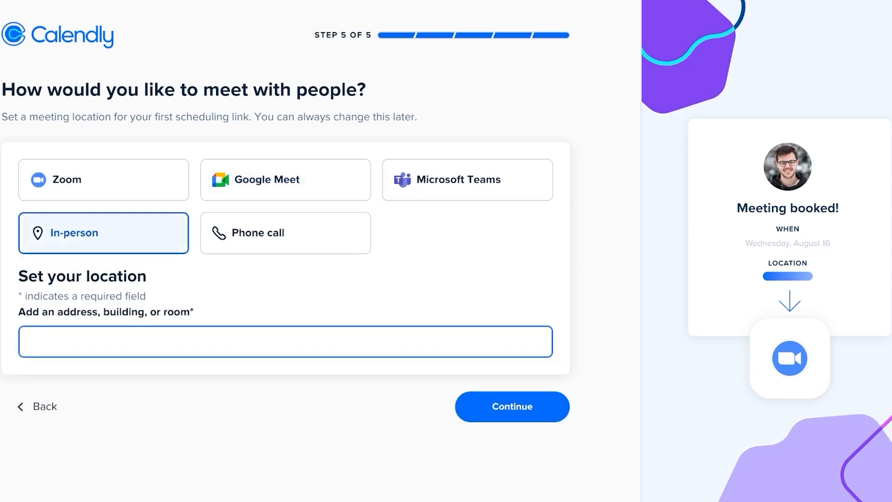
{"action": "type", "text": "A"}
{"action": "key", "text": "BackSpace"}
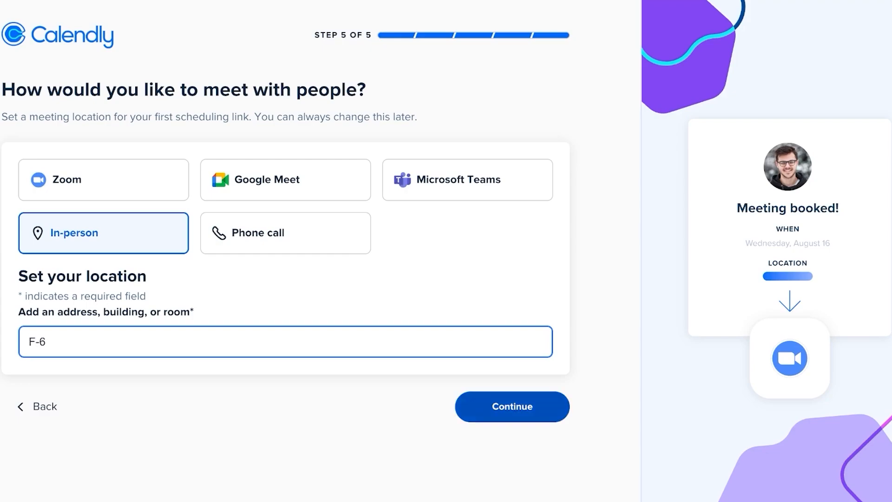
{"action": "key", "text": "Return"}
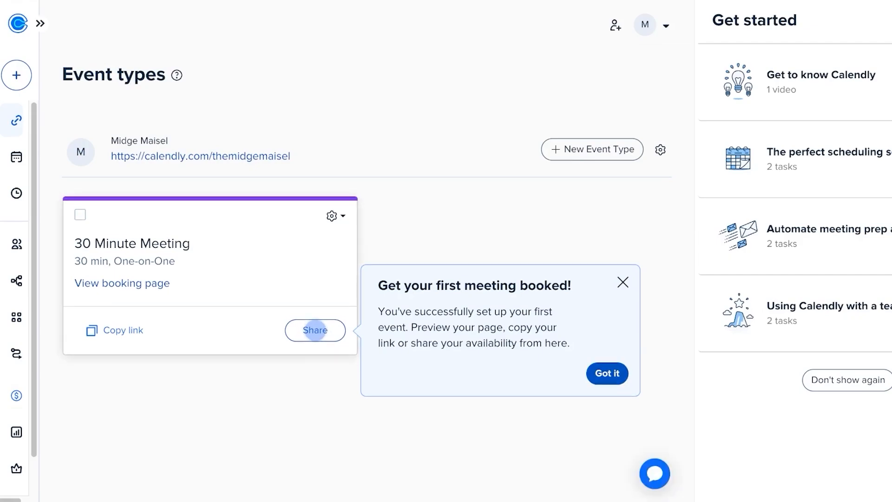
- Dismiss the Get started checklist and tip, then delete the 30 Minute Meeting event type
{"action": "left_click", "coordinate": [333, 215]}
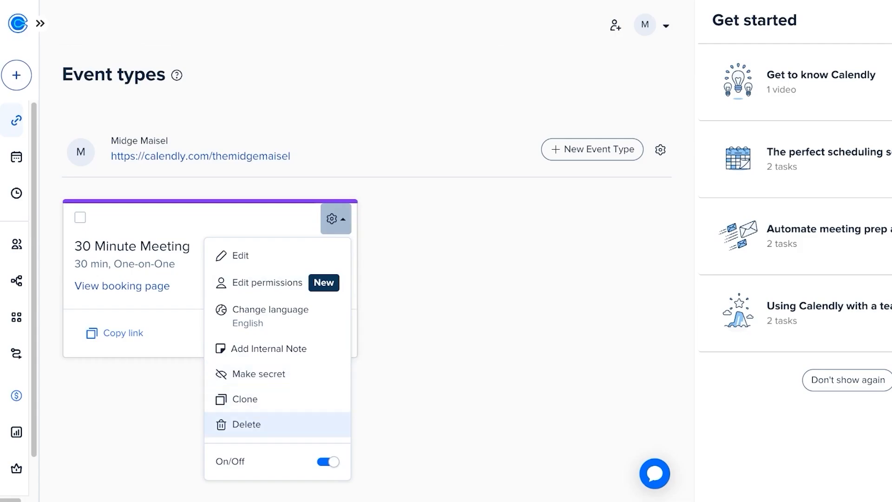
{"action": "key", "text": "Escape"}
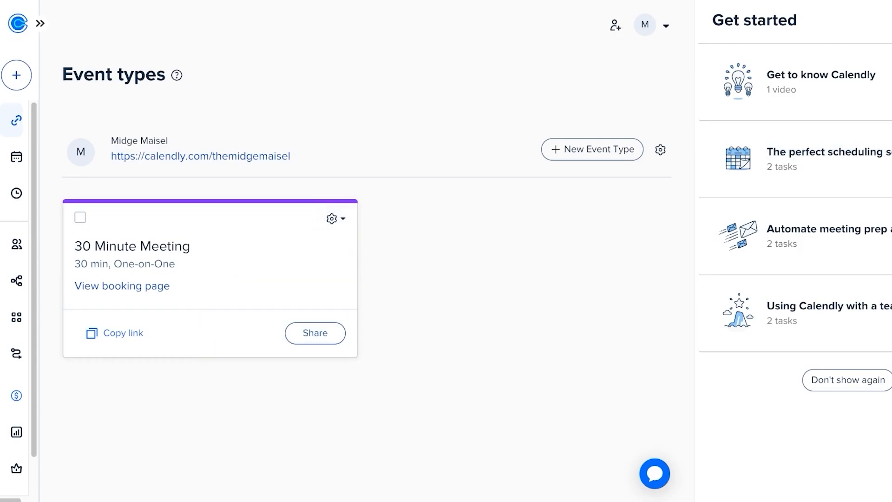
{"action": "scroll", "coordinate": [660, 321], "scroll_direction": "right", "scroll_amount": 2}
{"action": "left_click", "coordinate": [871, 20]}
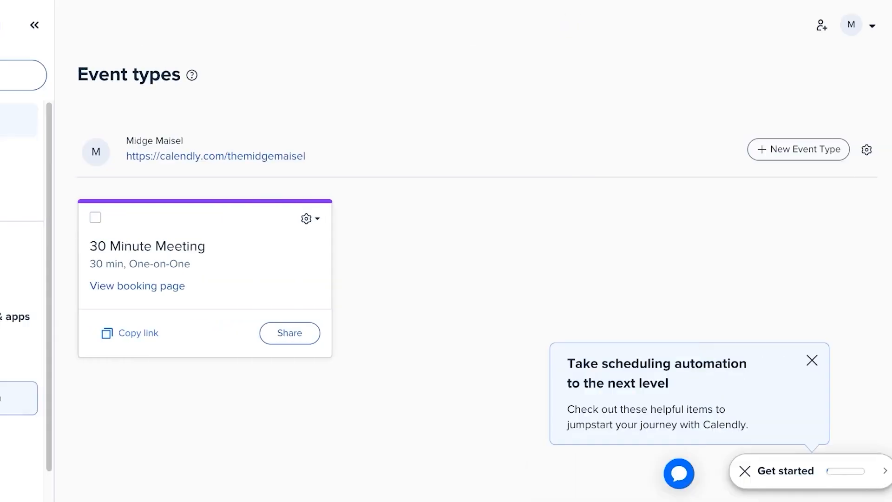
{"action": "left_click", "coordinate": [733, 471]}
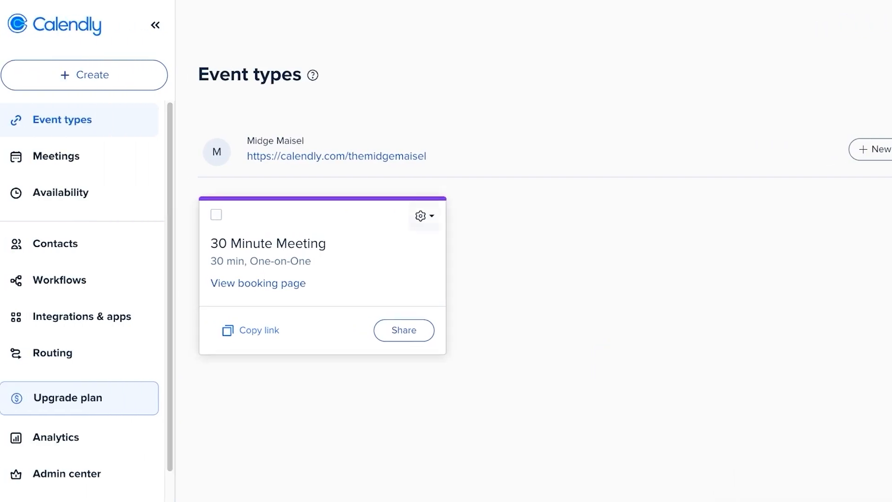
{"action": "left_click", "coordinate": [425, 216]}
{"action": "left_click", "coordinate": [335, 424]}
{"action": "left_click", "coordinate": [562, 197]}
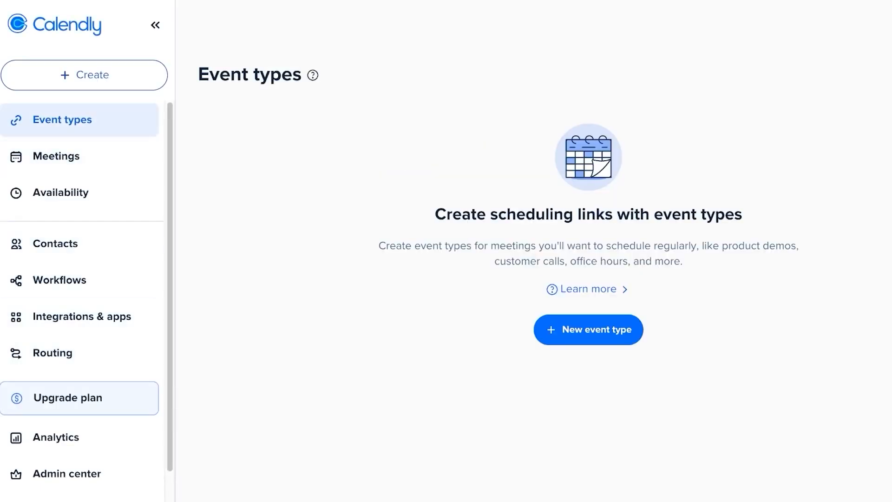
- Browse the new event type kinds, including More ways to meet, and choose One-on-one
{"action": "left_click", "coordinate": [588, 330]}
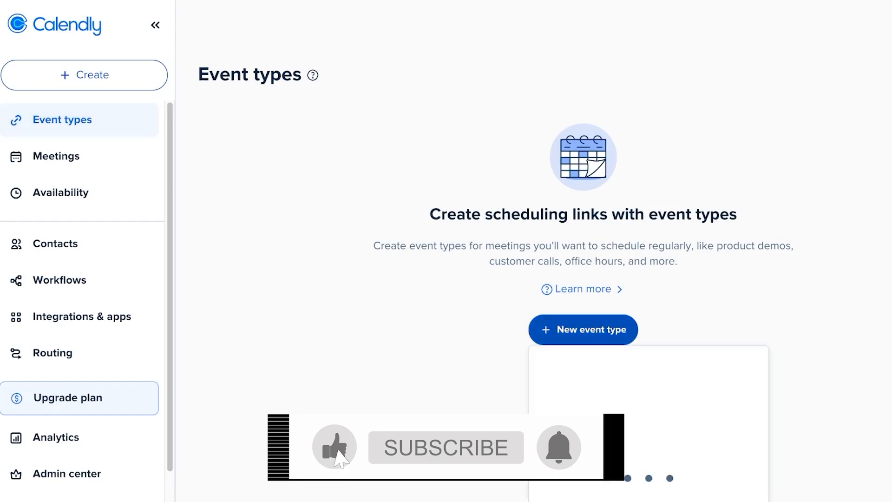
{"action": "scroll", "coordinate": [588, 329], "scroll_direction": "down", "scroll_amount": 3}
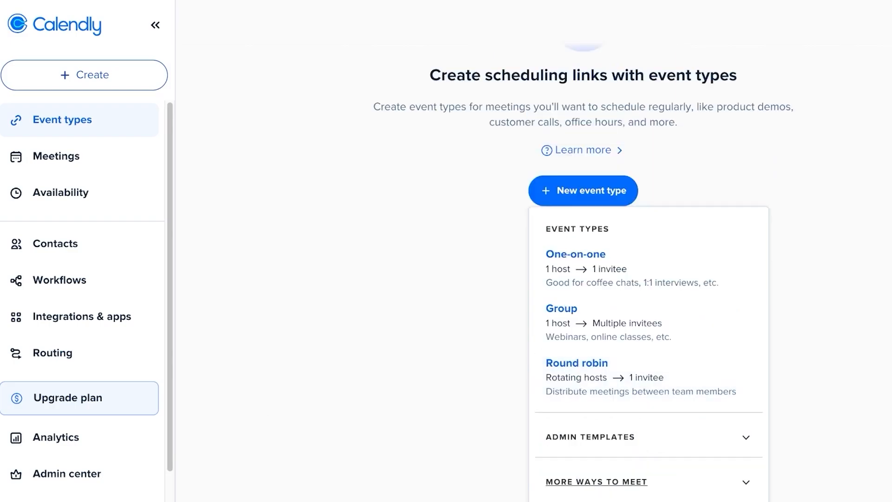
{"action": "left_click", "coordinate": [596, 482]}
{"action": "scroll", "coordinate": [596, 482], "scroll_direction": "down", "scroll_amount": 3}
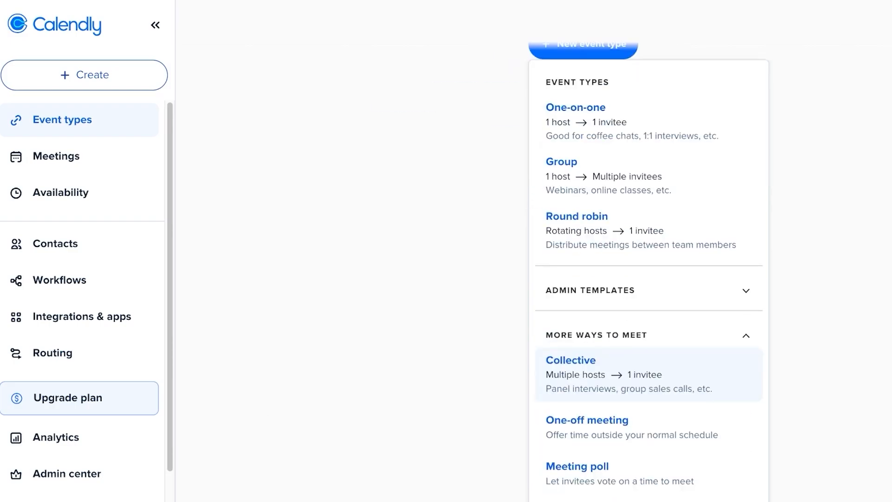
{"action": "scroll", "coordinate": [597, 367], "scroll_direction": "down", "scroll_amount": 1}
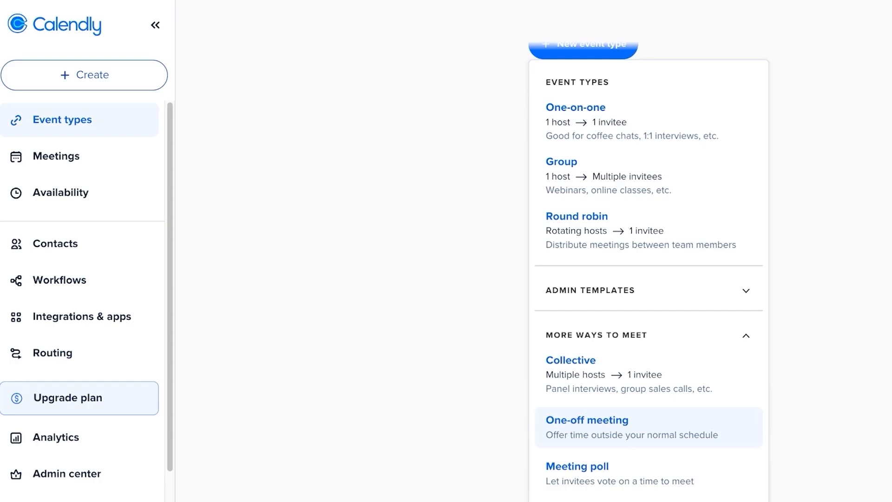
{"action": "scroll", "coordinate": [650, 372], "scroll_direction": "up", "scroll_amount": 5}
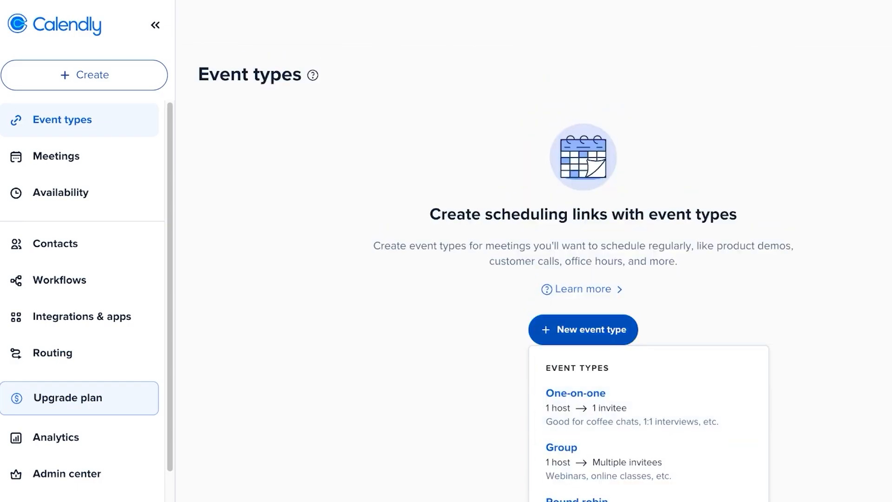
{"action": "scroll", "coordinate": [650, 349], "scroll_direction": "down", "scroll_amount": 5}
{"action": "scroll", "coordinate": [650, 348], "scroll_direction": "up", "scroll_amount": 3}
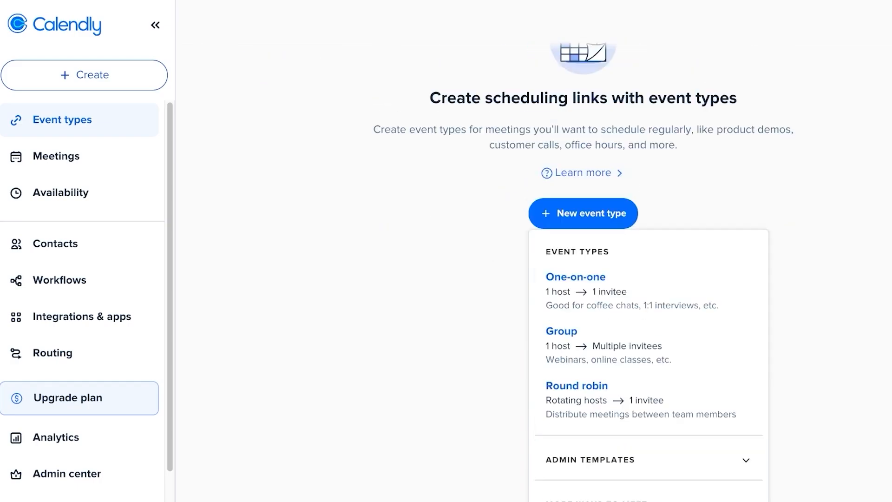
{"action": "left_click", "coordinate": [576, 277]}
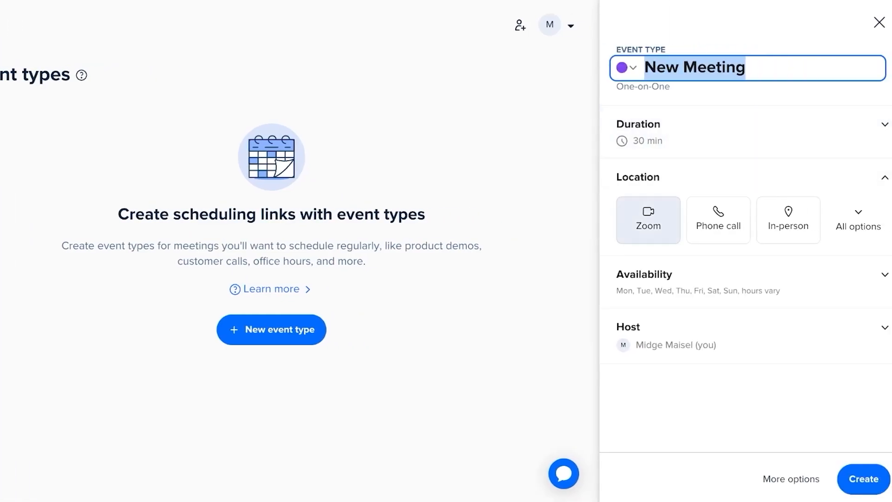
- Rename the event to 'Glam Makeup Booking' and set its duration to 60 min
{"action": "left_click", "coordinate": [789, 219]}
{"action": "left_click", "coordinate": [748, 276]}
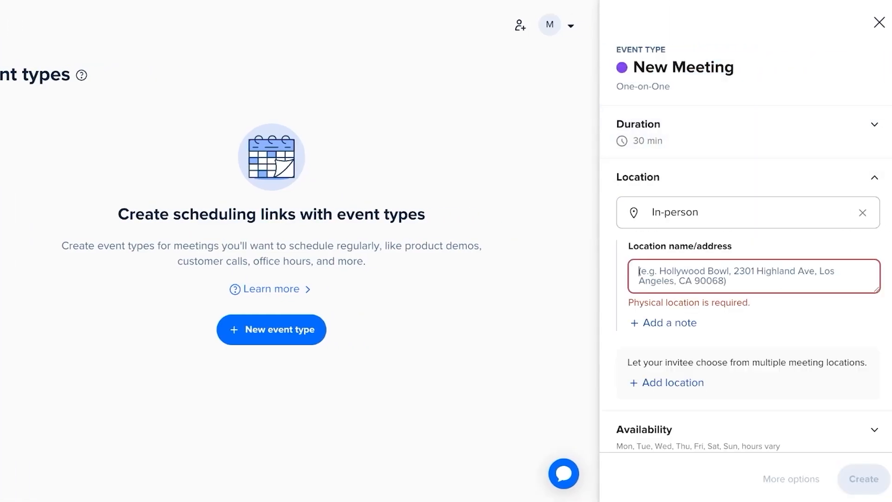
{"action": "type", "text": "h"}
{"action": "scroll", "coordinate": [746, 278], "scroll_direction": "down", "scroll_amount": 1}
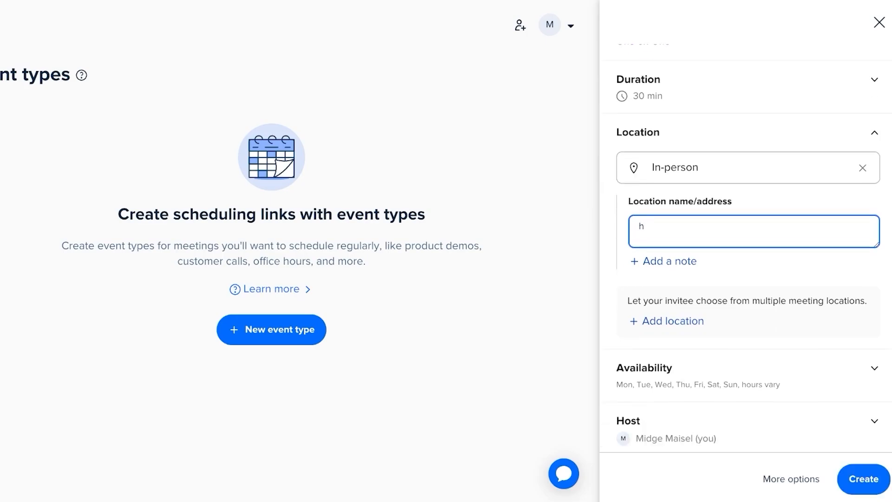
{"action": "left_click", "coordinate": [746, 369]}
{"action": "scroll", "coordinate": [745, 186], "scroll_direction": "up", "scroll_amount": 1}
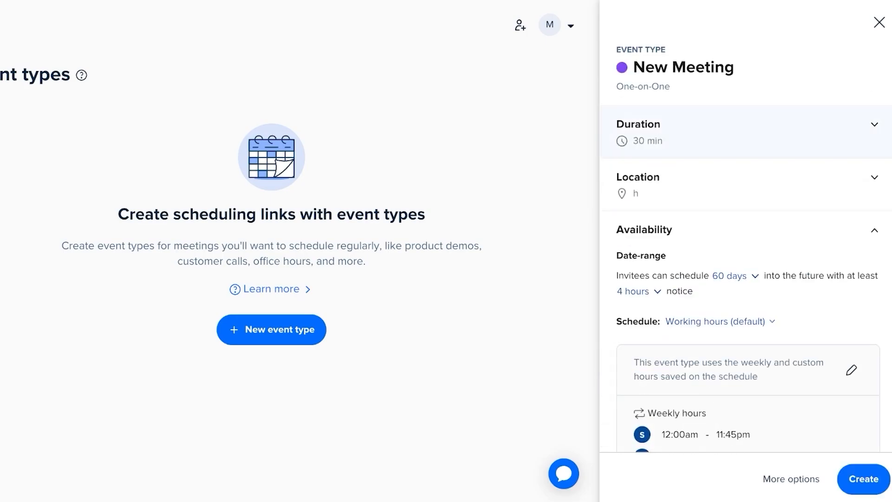
{"action": "left_click", "coordinate": [748, 68]}
{"action": "key", "text": "ctrl+shift+Left"}
{"action": "key", "text": "ctrl+shift+Left"}
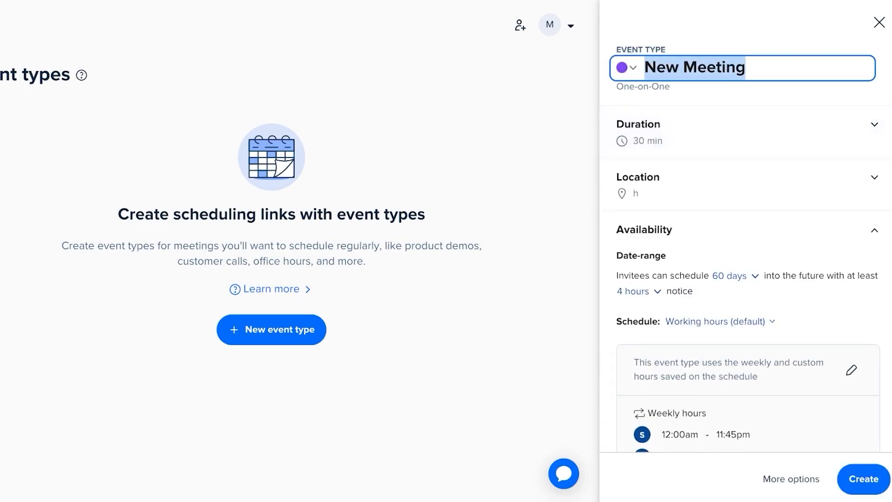
{"action": "type", "text": "Glam Makeup B"}
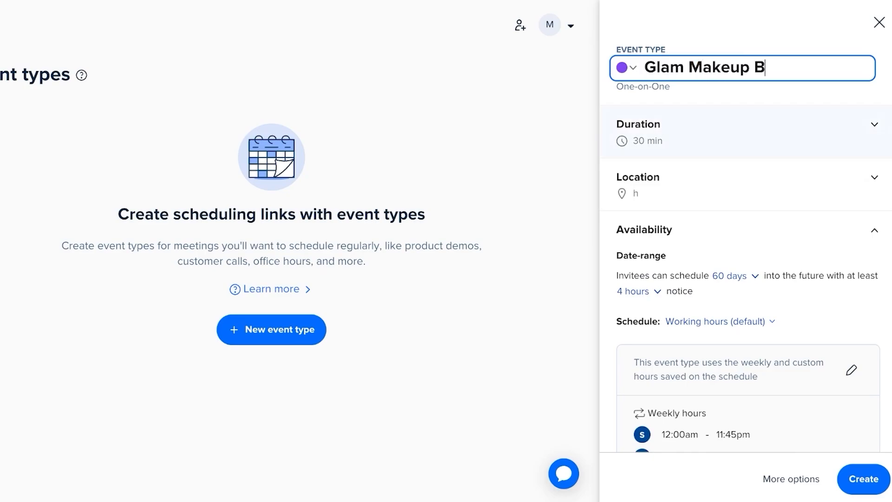
{"action": "type", "text": "ooking"}
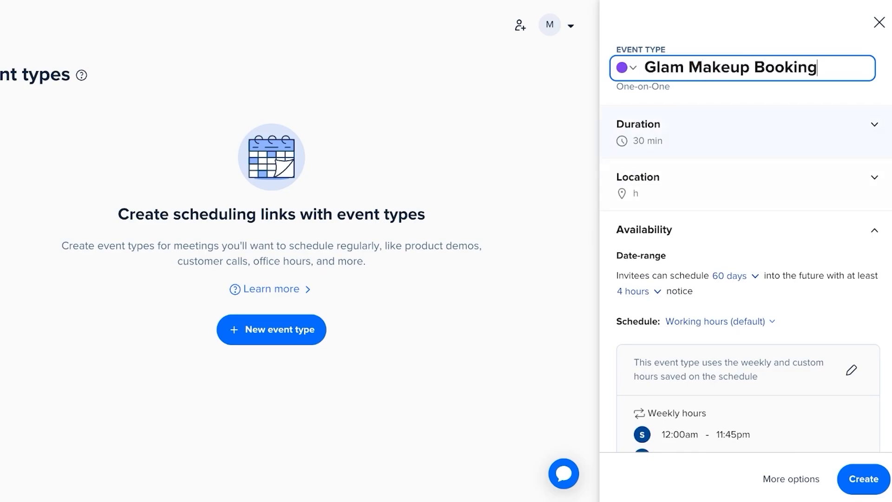
{"action": "key", "text": "Tab"}
{"action": "key", "text": "space"}
{"action": "key", "text": "Down"}
{"action": "key", "text": "Down"}
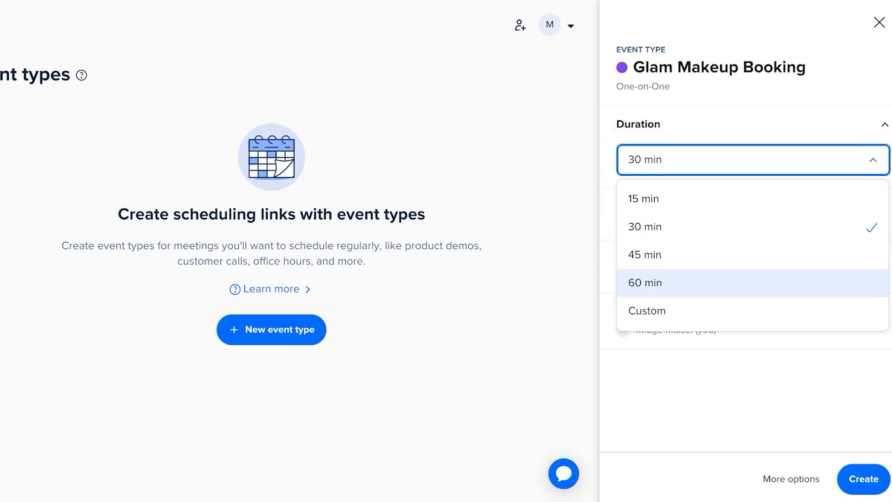
{"action": "key", "text": "Return"}
{"action": "key", "text": "Return"}
- Add Ask invitee as a second location and change the in-person address to '*'
{"action": "scroll", "coordinate": [748, 278], "scroll_direction": "down", "scroll_amount": 1}
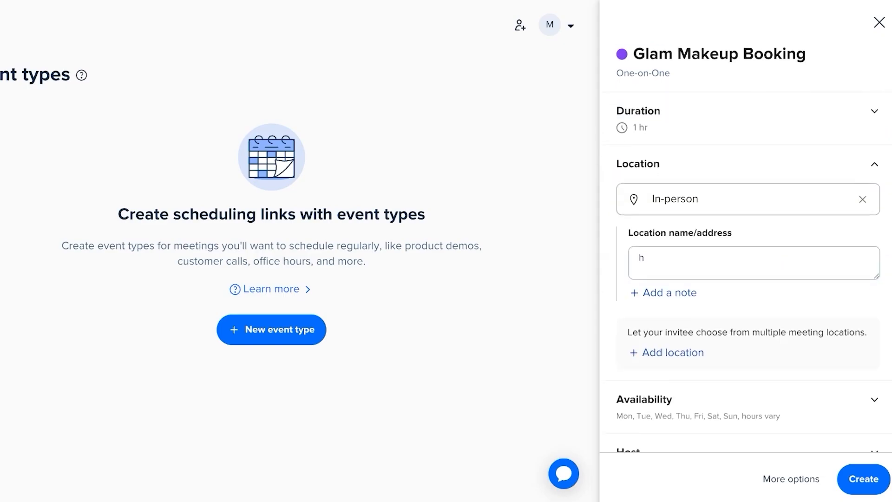
{"action": "left_click", "coordinate": [672, 342]}
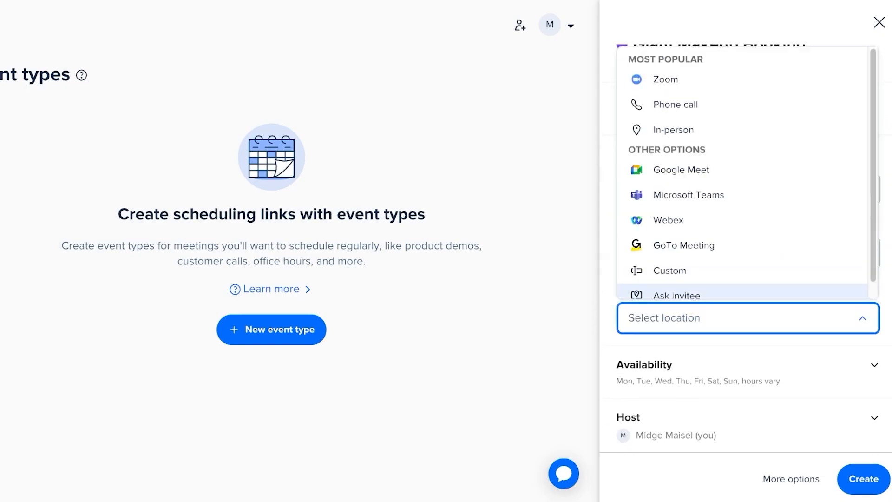
{"action": "key", "text": "Return"}
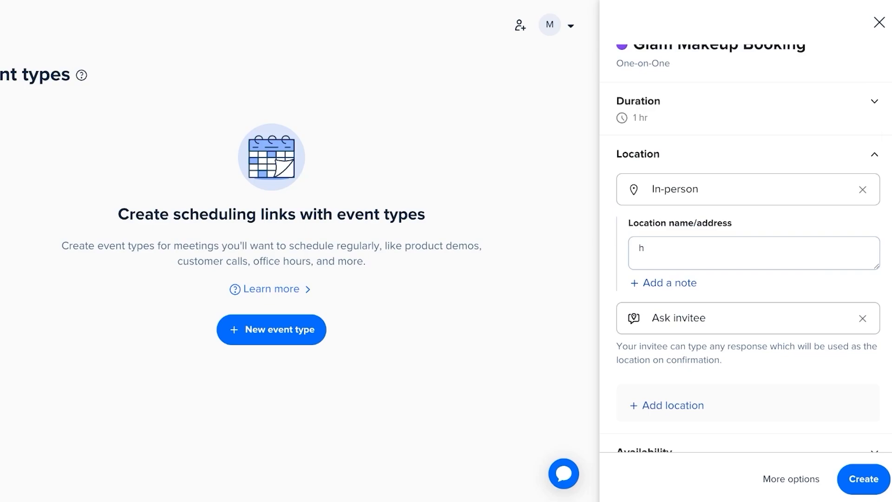
{"action": "left_click", "coordinate": [645, 249]}
{"action": "key", "text": "BackSpace"}
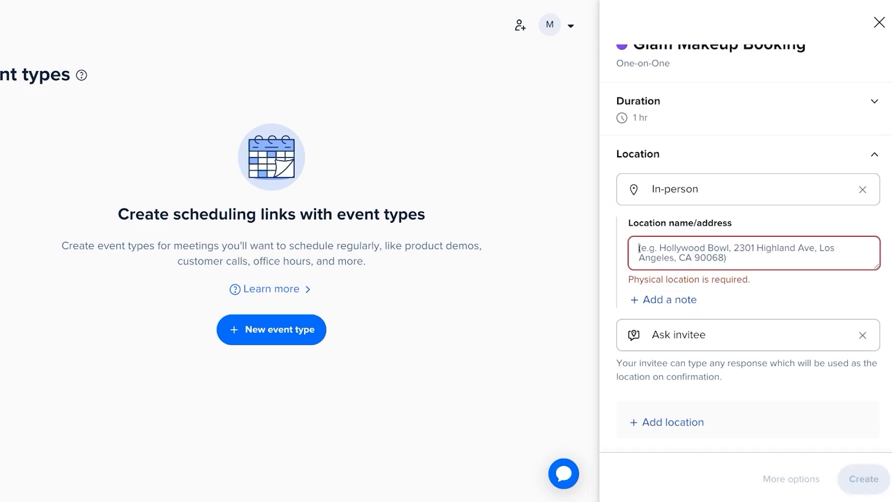
{"action": "type", "text": "*"}
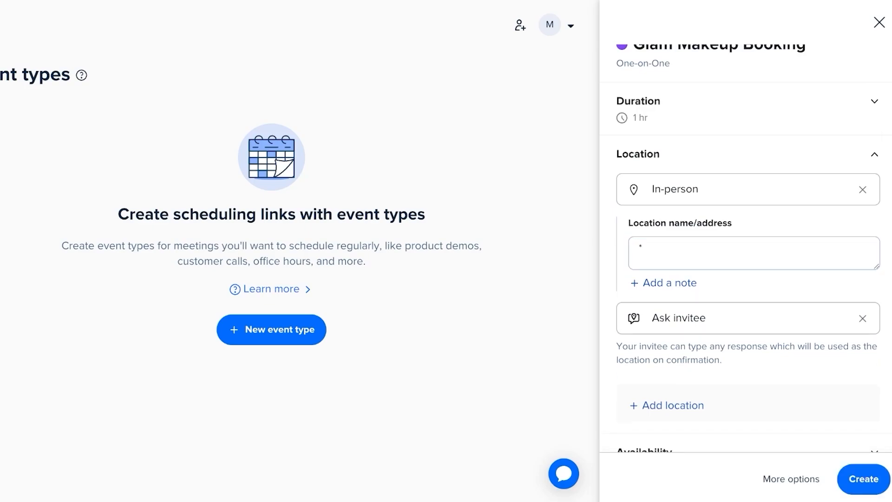
{"action": "left_click_drag", "start_coordinate": [654, 346], "coordinate": [721, 360]}
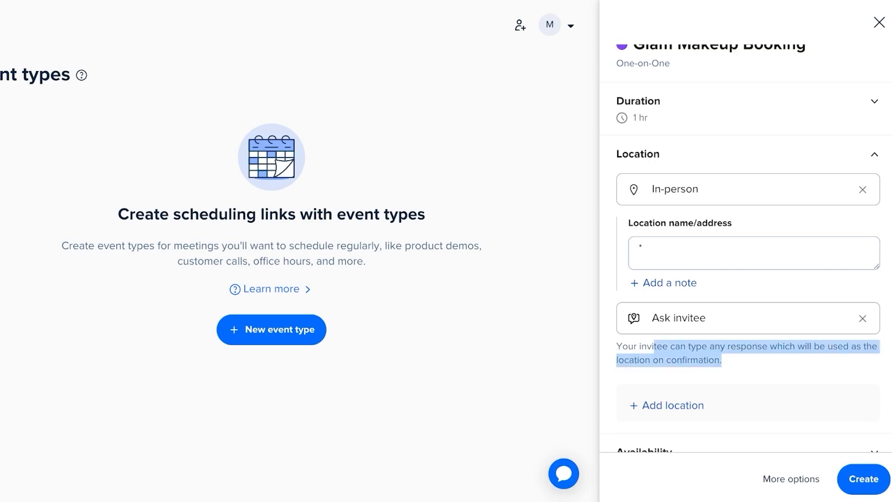
{"action": "left_click", "coordinate": [753, 365]}
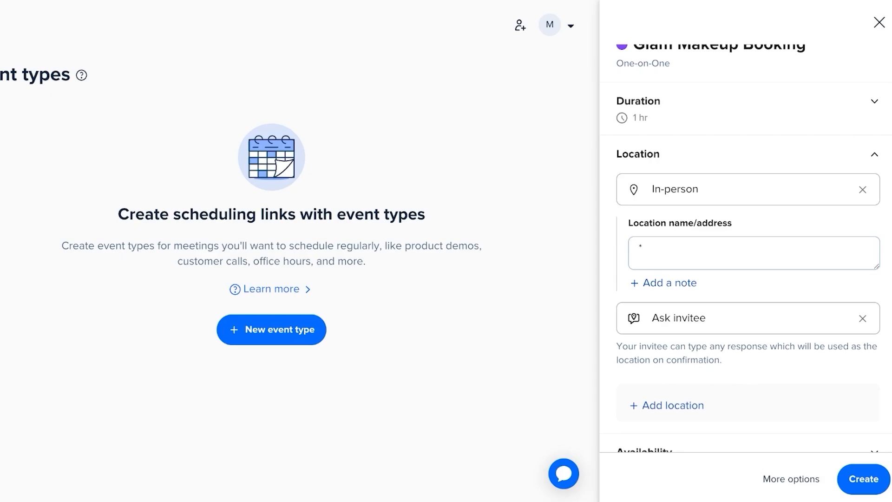
- Keep the Working hours (default) schedule and create the Glam Makeup Booking event type
{"action": "scroll", "coordinate": [748, 246], "scroll_direction": "down", "scroll_amount": 2}
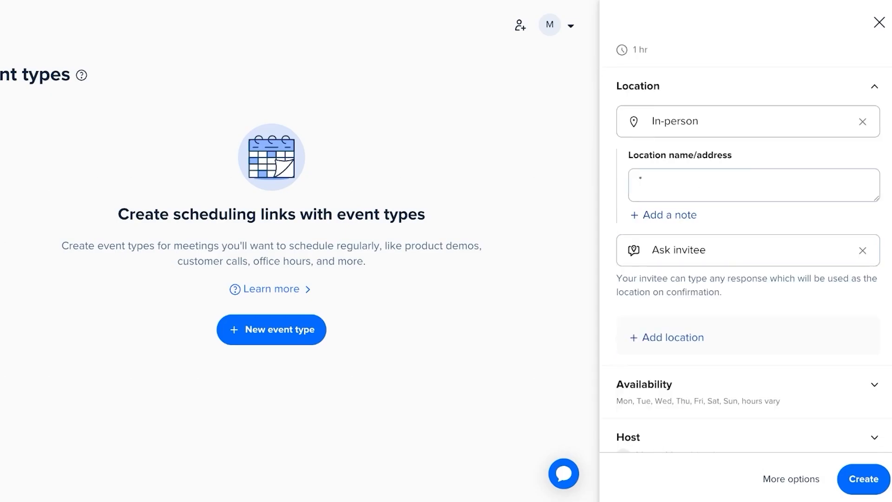
{"action": "left_click", "coordinate": [748, 369]}
{"action": "scroll", "coordinate": [748, 325], "scroll_direction": "down", "scroll_amount": 3}
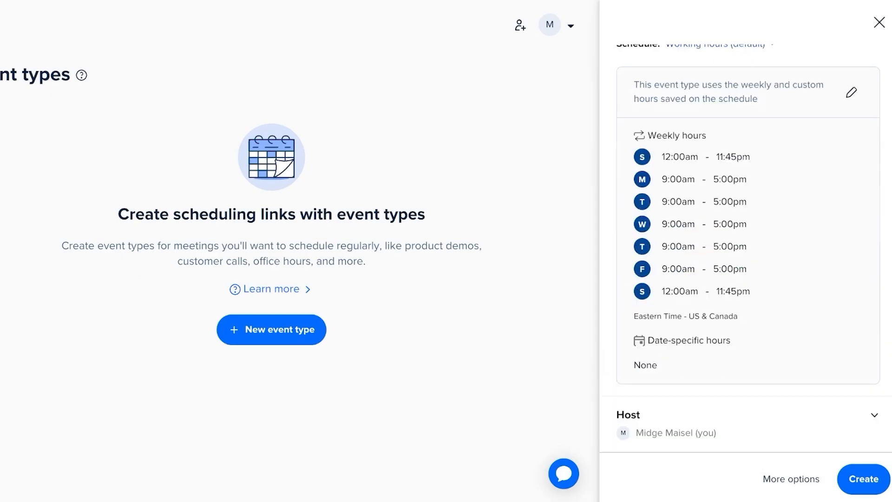
{"action": "scroll", "coordinate": [748, 325], "scroll_direction": "up", "scroll_amount": 3}
{"action": "scroll", "coordinate": [747, 251], "scroll_direction": "down", "scroll_amount": 1}
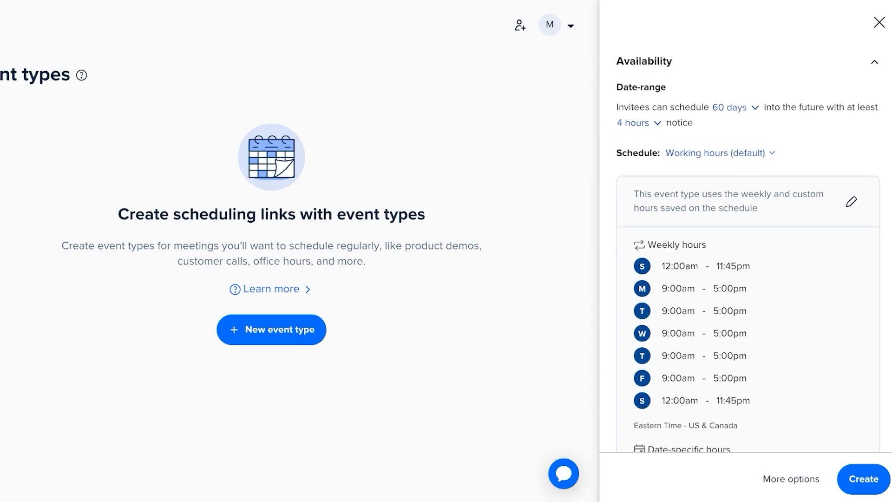
{"action": "left_click", "coordinate": [716, 152]}
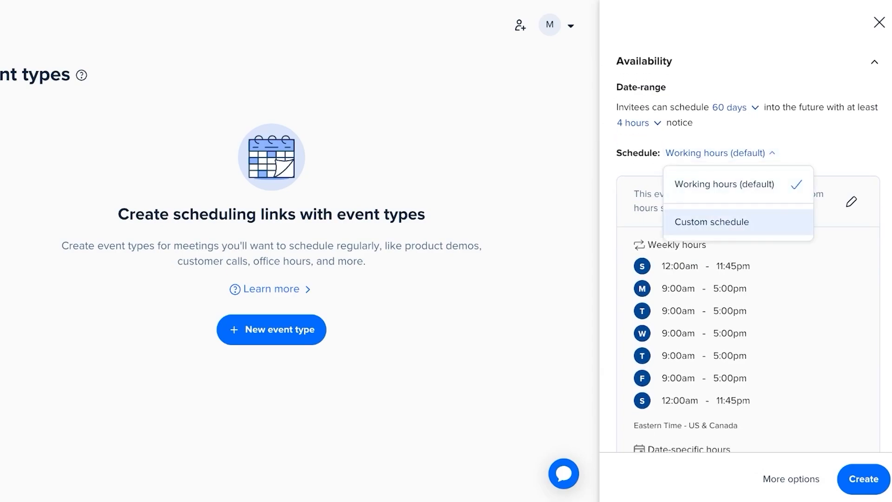
{"action": "key", "text": "Escape"}
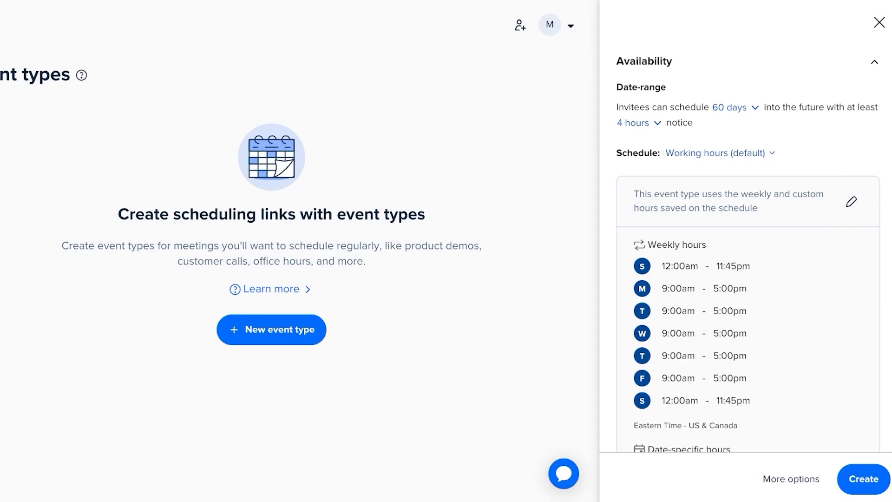
{"action": "scroll", "coordinate": [747, 251], "scroll_direction": "down", "scroll_amount": 3}
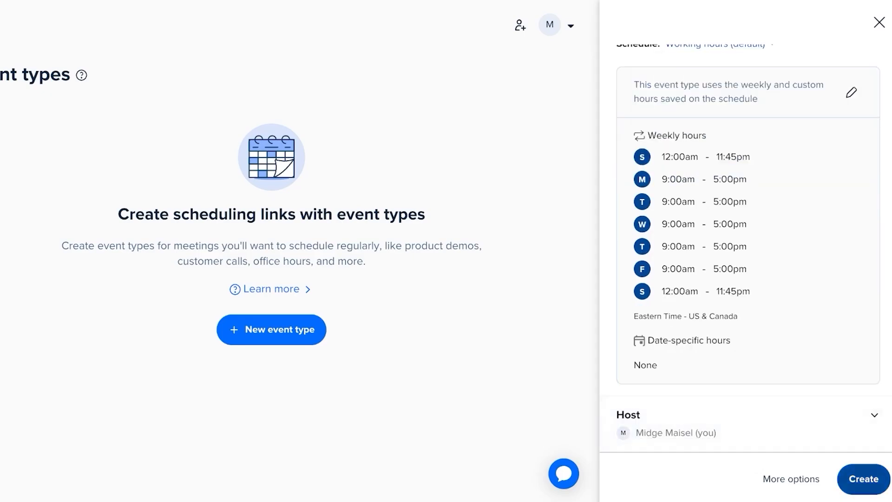
{"action": "left_click", "coordinate": [863, 478]}
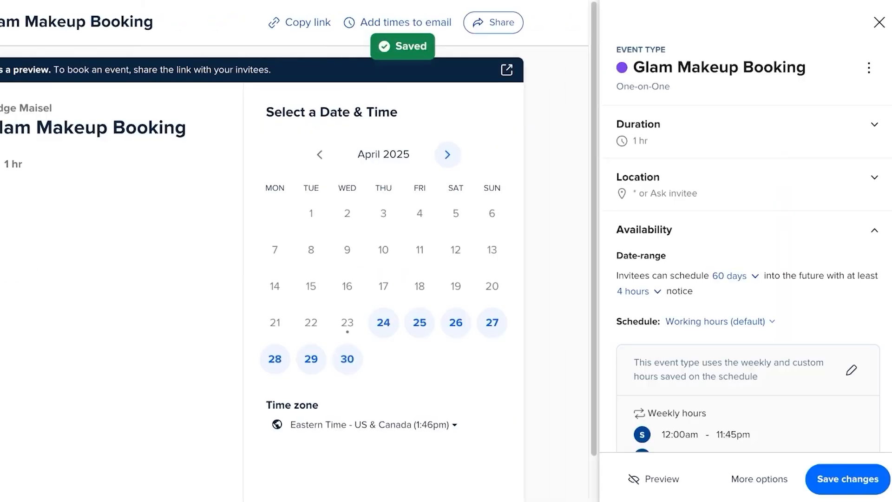
- Scroll through the Glam Makeup Booking booking-page preview
{"action": "scroll", "coordinate": [294, 251], "scroll_direction": "down", "scroll_amount": 2}
{"action": "scroll", "coordinate": [294, 251], "scroll_direction": "up", "scroll_amount": 2}
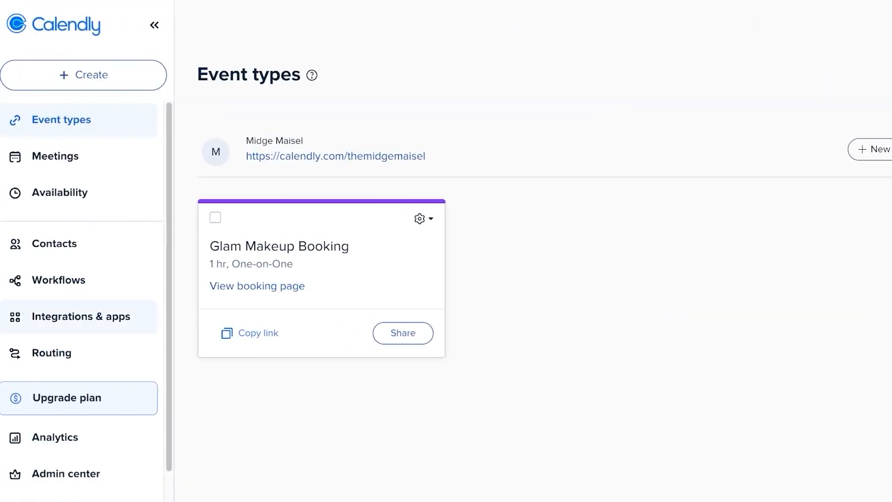
- Confirm the Meetings page has no pending events, then go to Availability
{"action": "left_click", "coordinate": [55, 156]}
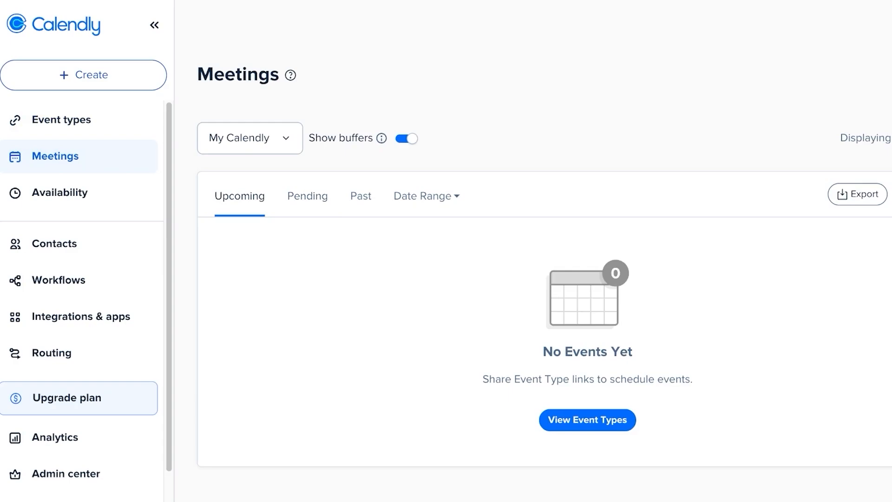
{"action": "left_click", "coordinate": [308, 196]}
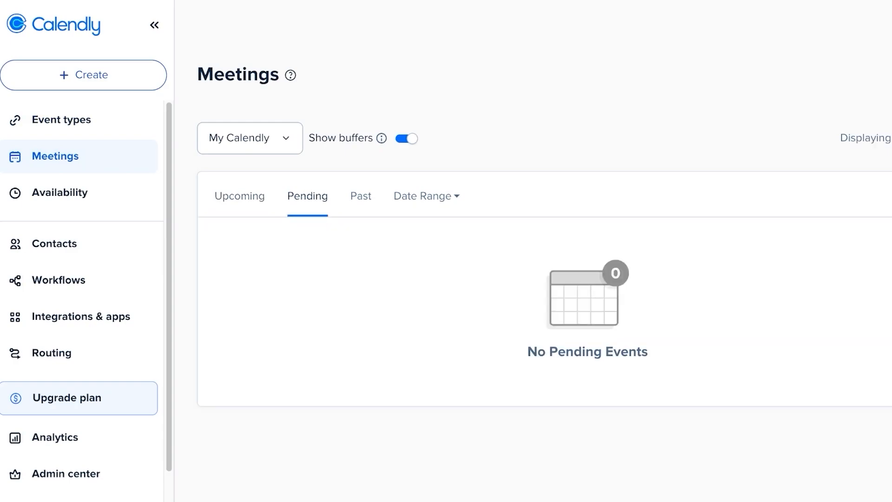
{"action": "left_click", "coordinate": [60, 193]}
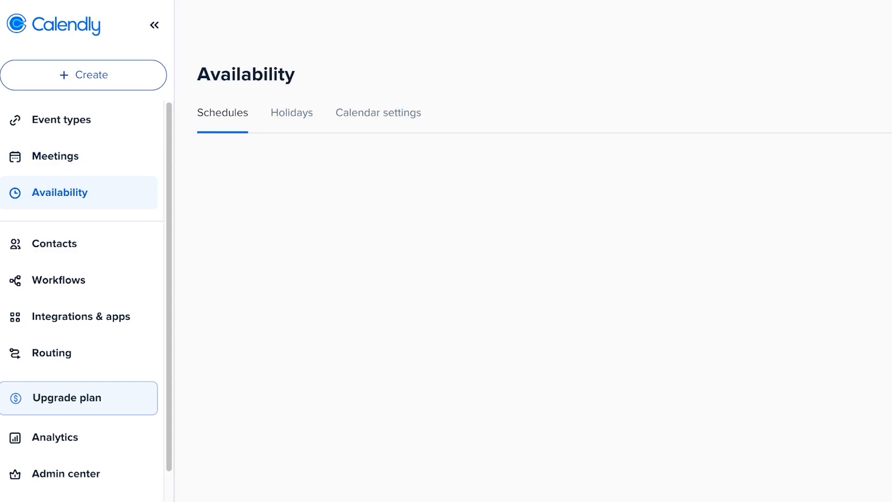
- Look over the Working hours (default) schedule without changes, then go to Contacts
{"action": "scroll", "coordinate": [534, 298], "scroll_direction": "down", "scroll_amount": 5}
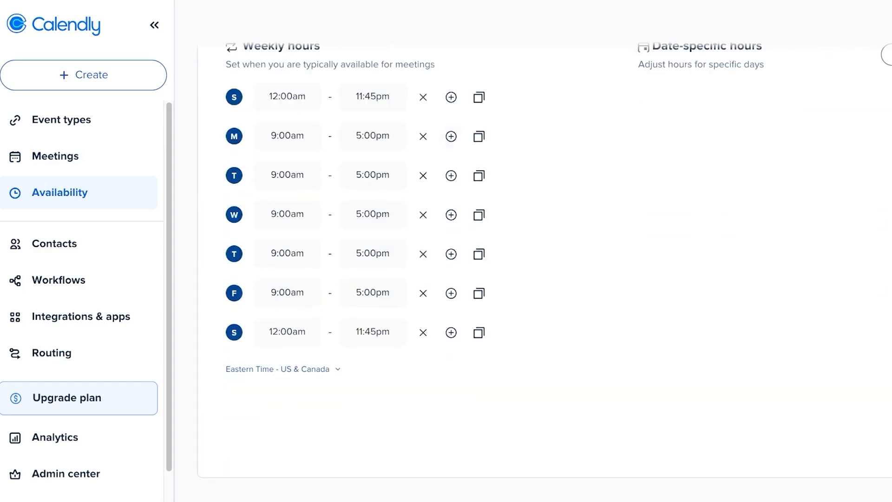
{"action": "scroll", "coordinate": [533, 298], "scroll_direction": "up", "scroll_amount": 5}
{"action": "left_click", "coordinate": [307, 201]}
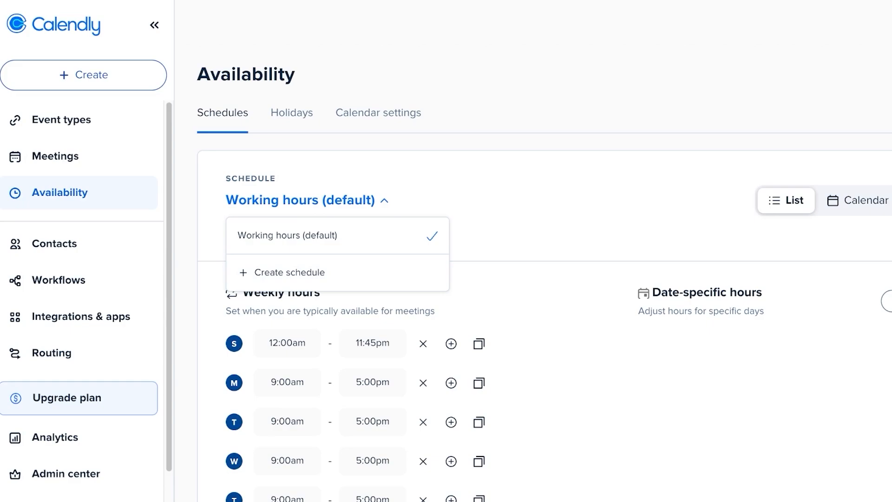
{"action": "key", "text": "Escape"}
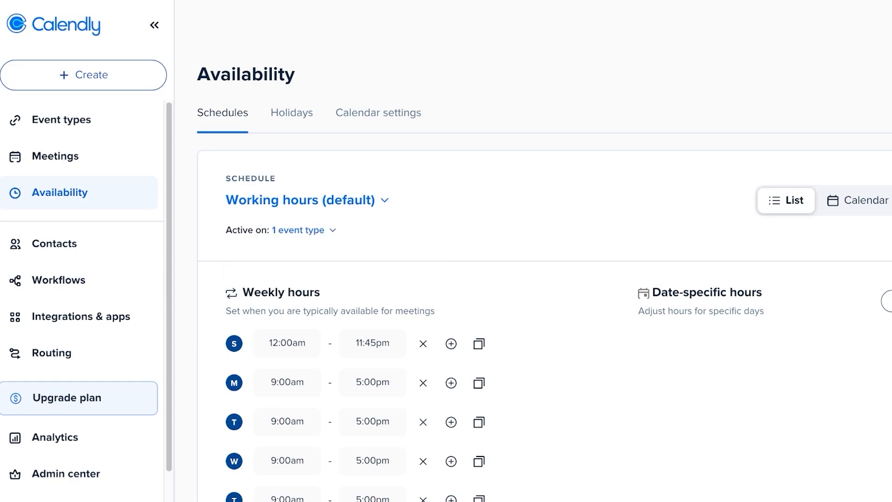
{"action": "left_click", "coordinate": [54, 243]}
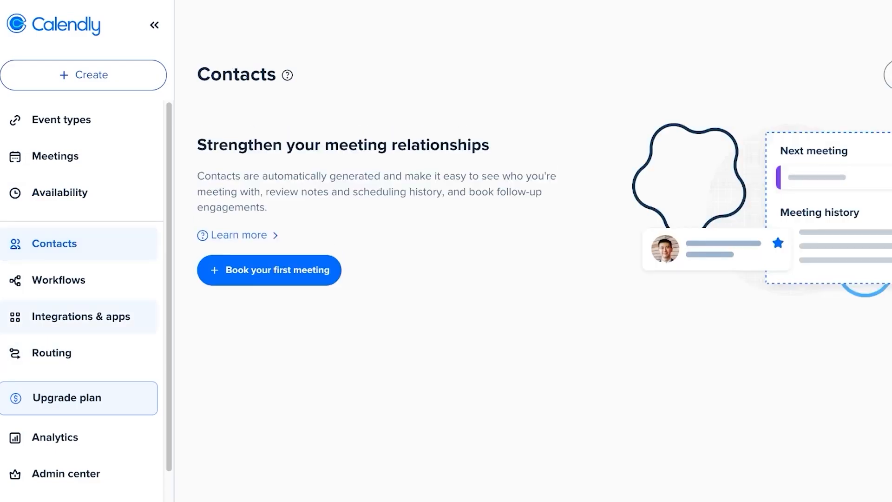
- Browse the workflow templates on the Workflows page
{"action": "left_click", "coordinate": [59, 280]}
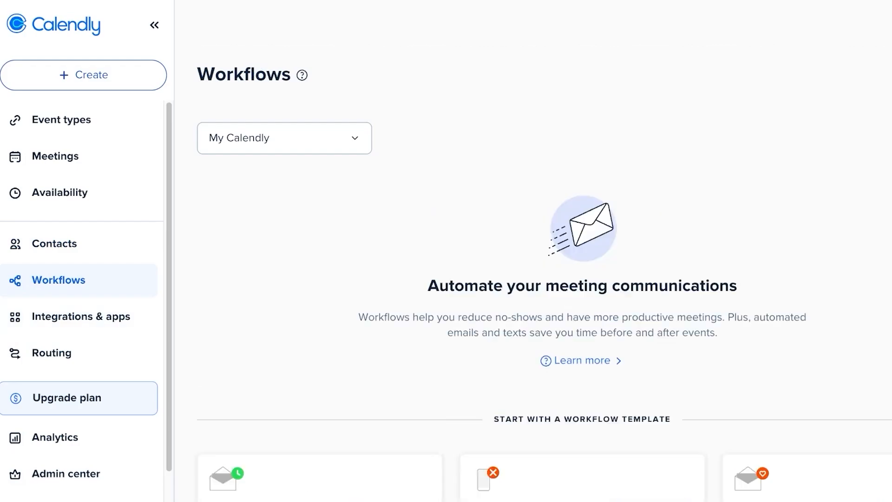
{"action": "scroll", "coordinate": [533, 251], "scroll_direction": "down", "scroll_amount": 3}
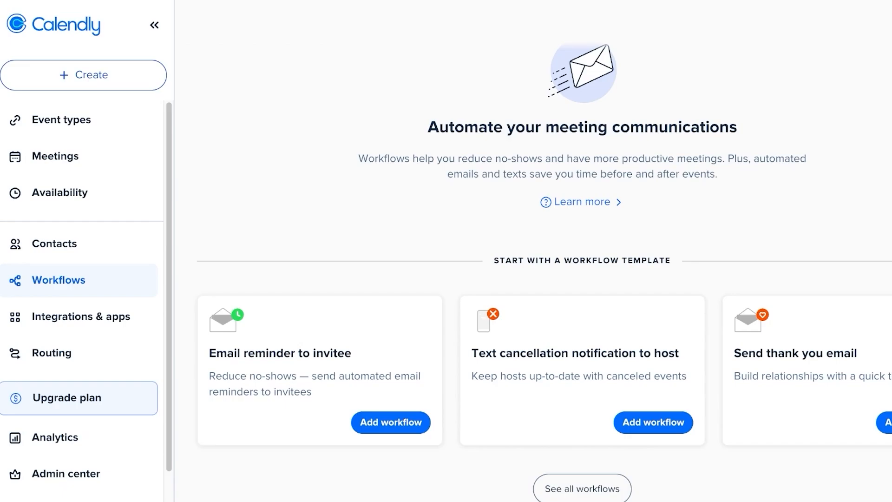
{"action": "scroll", "coordinate": [544, 272], "scroll_direction": "down", "scroll_amount": 1}
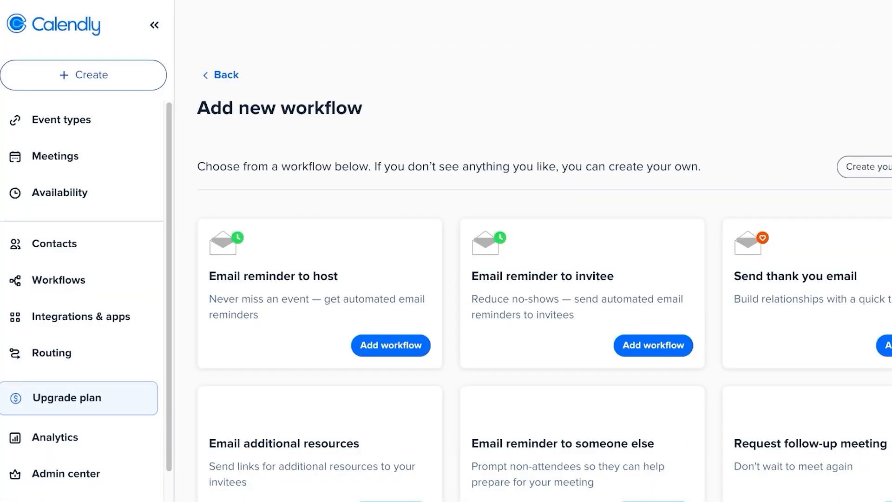
{"action": "scroll", "coordinate": [544, 282], "scroll_direction": "down", "scroll_amount": 10}
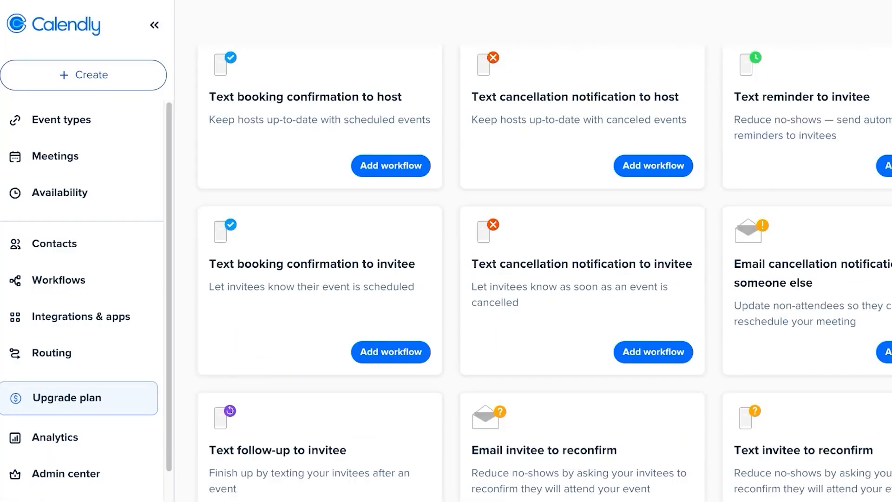
- View the Analytics page, which has no data yet, and open the account menu
{"action": "left_click", "coordinate": [55, 437]}
{"action": "scroll", "coordinate": [55, 401], "scroll_direction": "down", "scroll_amount": 1}
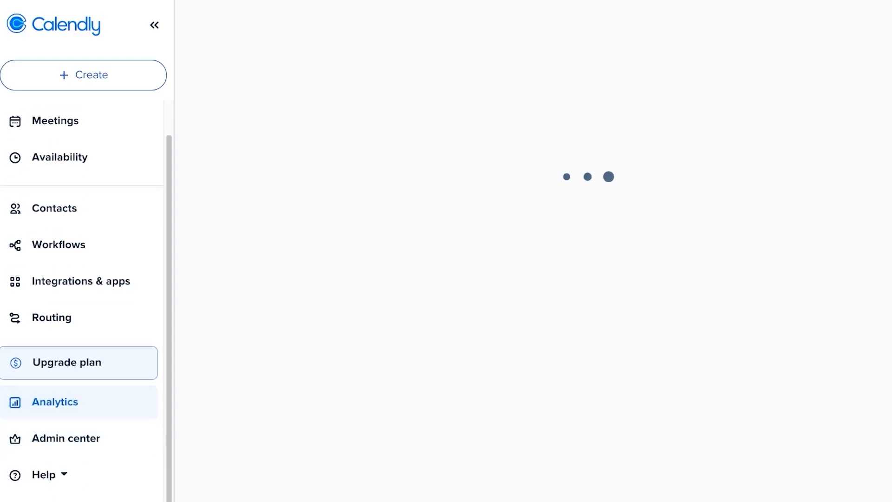
{"action": "scroll", "coordinate": [78, 325], "scroll_direction": "up", "scroll_amount": 1}
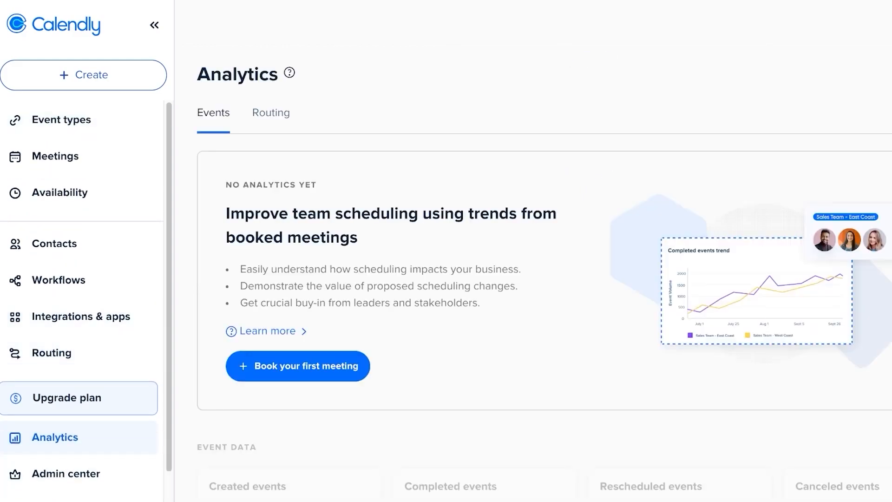
{"action": "left_click", "coordinate": [840, 24]}
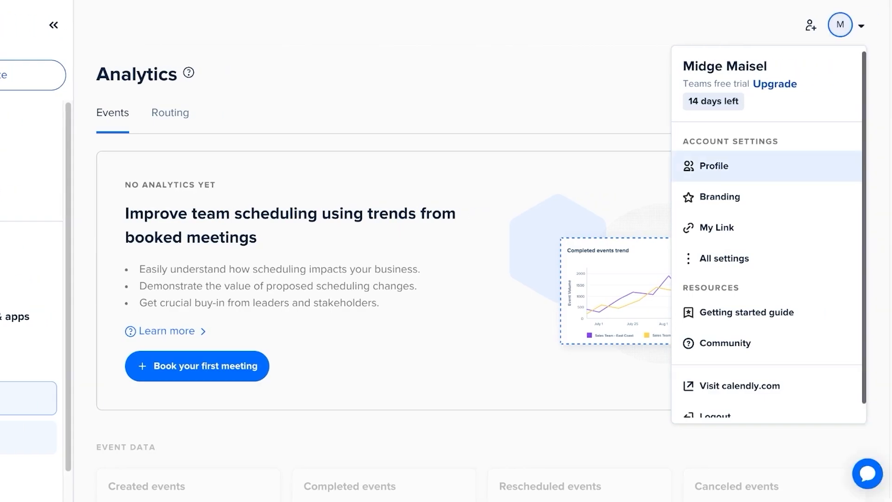
- Save the custom scheduling link on the My Link page, then go to Profile settings
{"action": "left_click", "coordinate": [717, 227]}
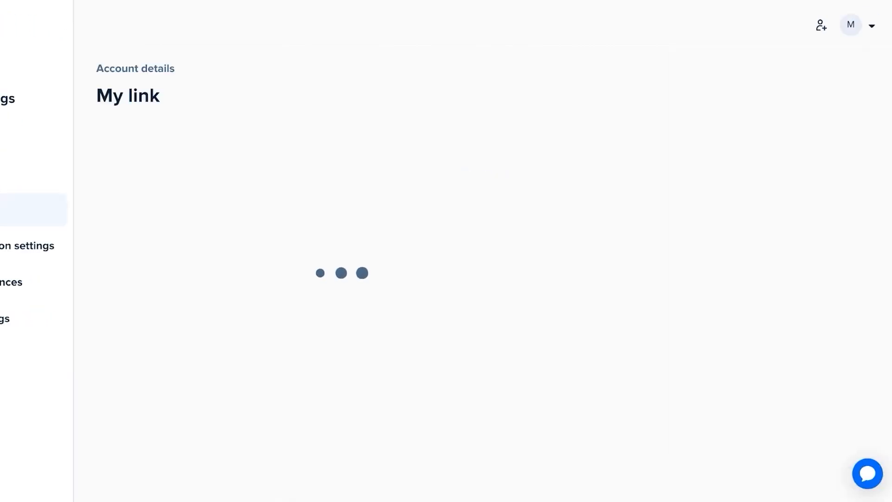
{"action": "left_click", "coordinate": [850, 25]}
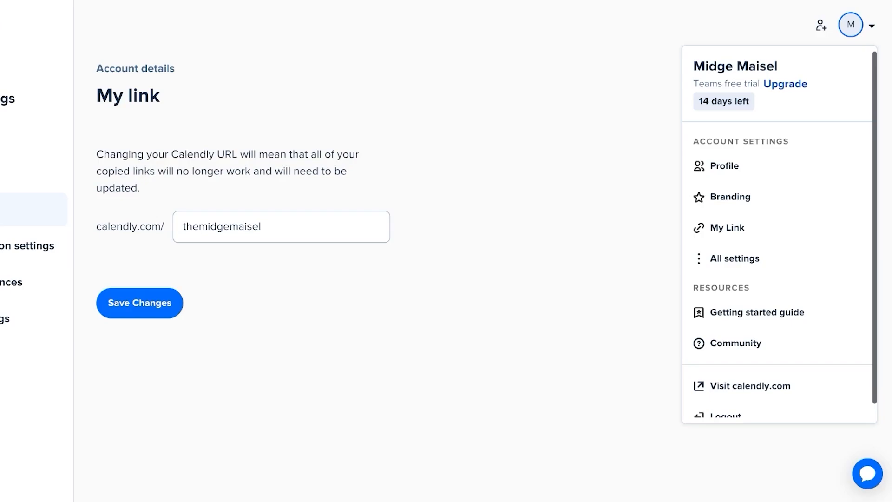
{"action": "left_click", "coordinate": [727, 227]}
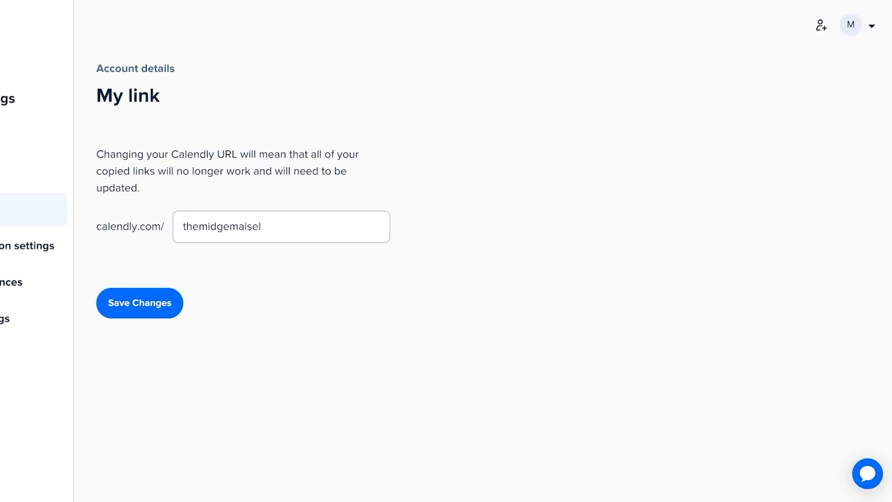
{"action": "left_click", "coordinate": [217, 227]}
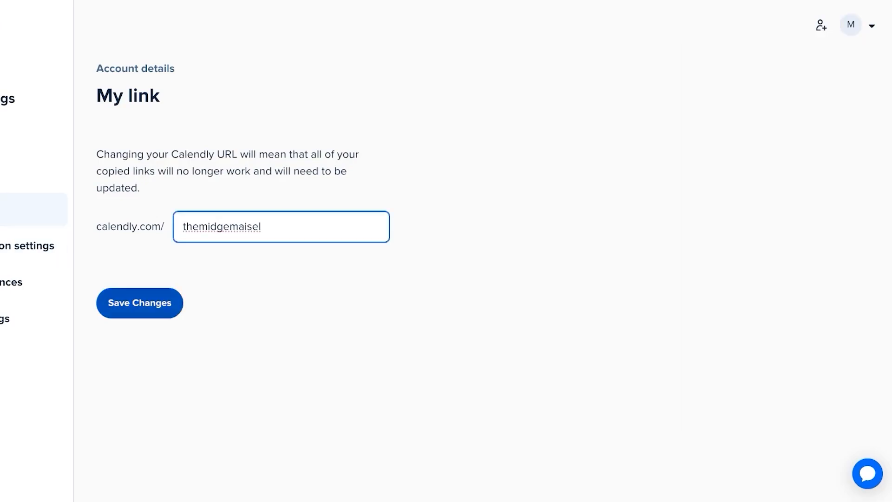
{"action": "left_click", "coordinate": [140, 302]}
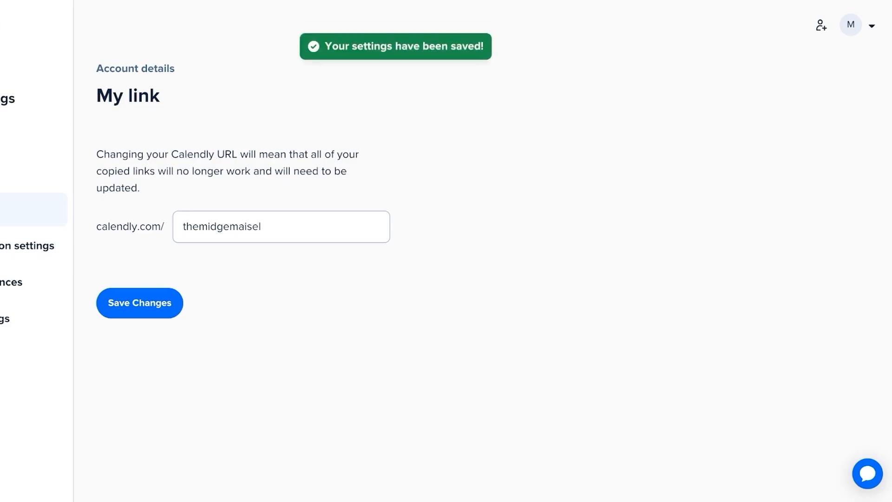
{"action": "left_click", "coordinate": [51, 136]}
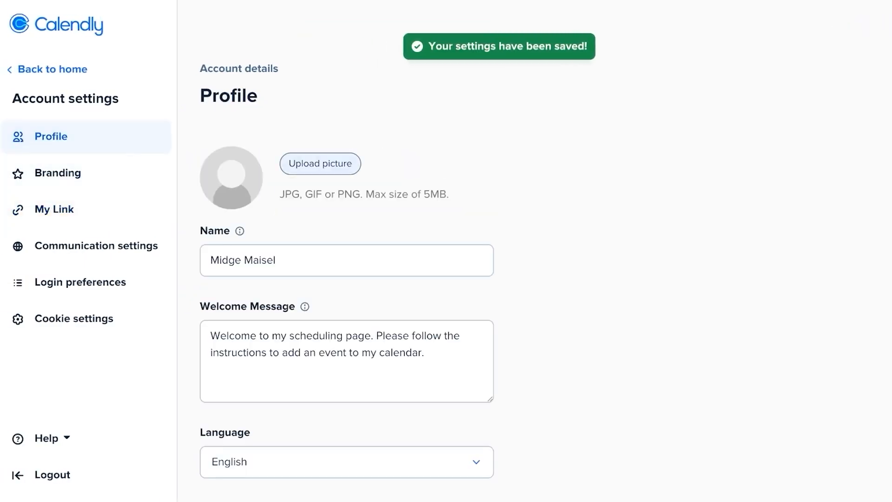
- In Branding, tick 'Apply to all users in your organization' for the logo, then return to Event types
{"action": "scroll", "coordinate": [534, 278], "scroll_direction": "down", "scroll_amount": 5}
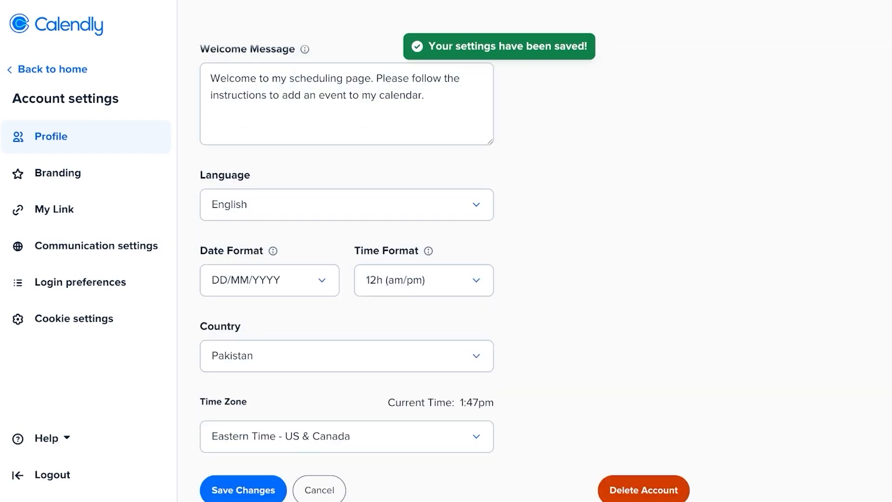
{"action": "left_click", "coordinate": [58, 173]}
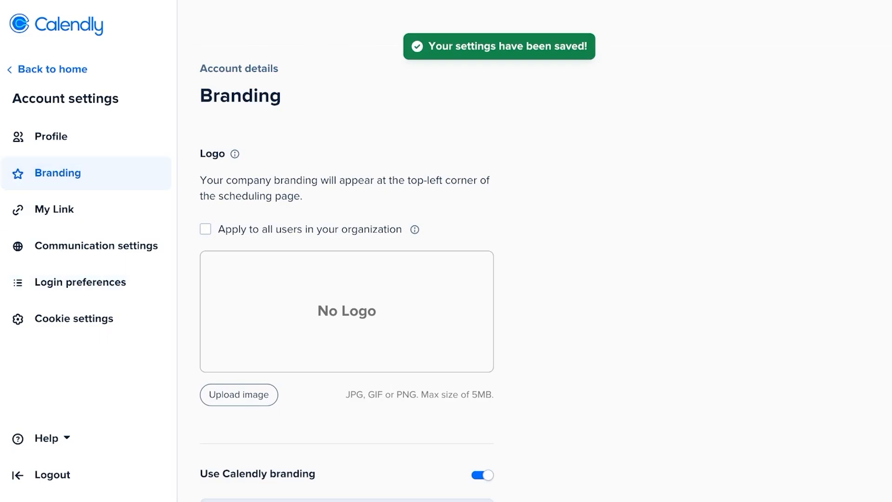
{"action": "scroll", "coordinate": [534, 279], "scroll_direction": "down", "scroll_amount": 3}
{"action": "left_click", "coordinate": [205, 100]}
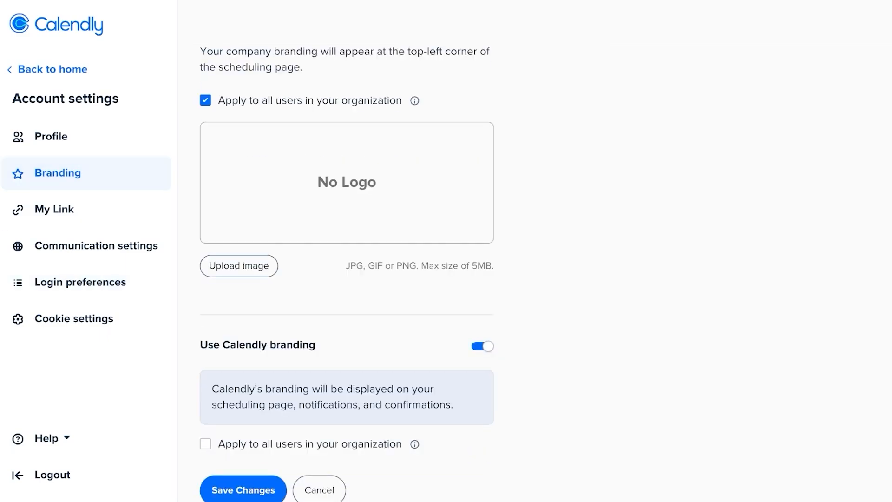
{"action": "scroll", "coordinate": [347, 279], "scroll_direction": "up", "scroll_amount": 3}
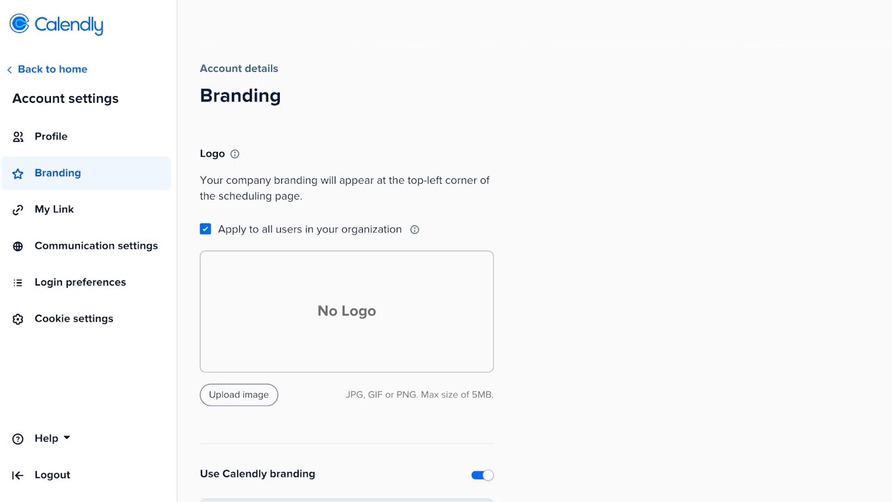
{"action": "left_click", "coordinate": [52, 70]}
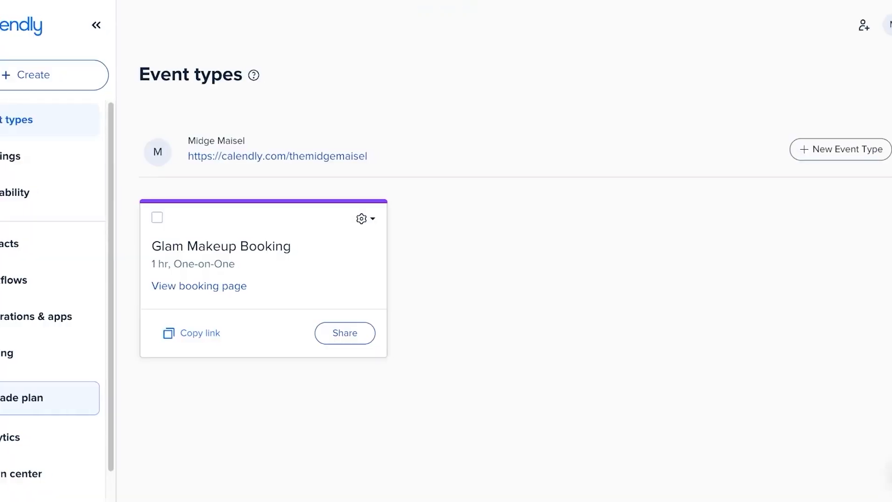
- Preview the Inline embed option under Add to Website, then close it unused
{"action": "left_click", "coordinate": [866, 149]}
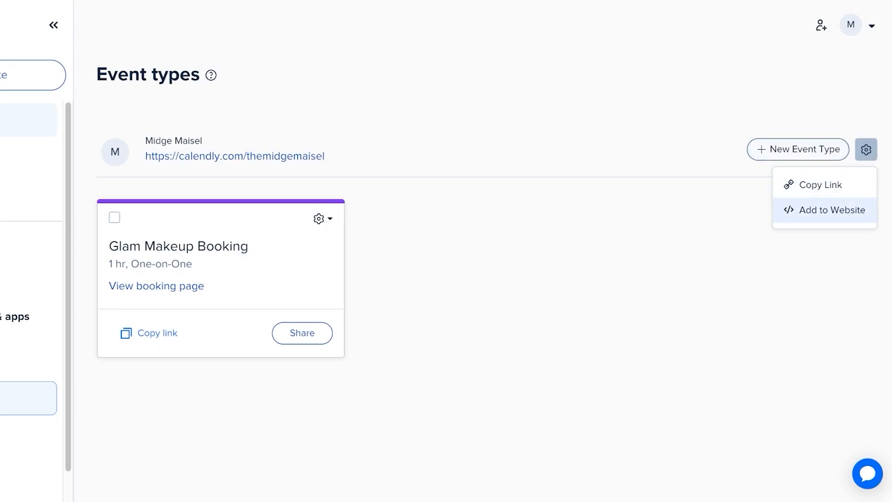
{"action": "left_click", "coordinate": [824, 209]}
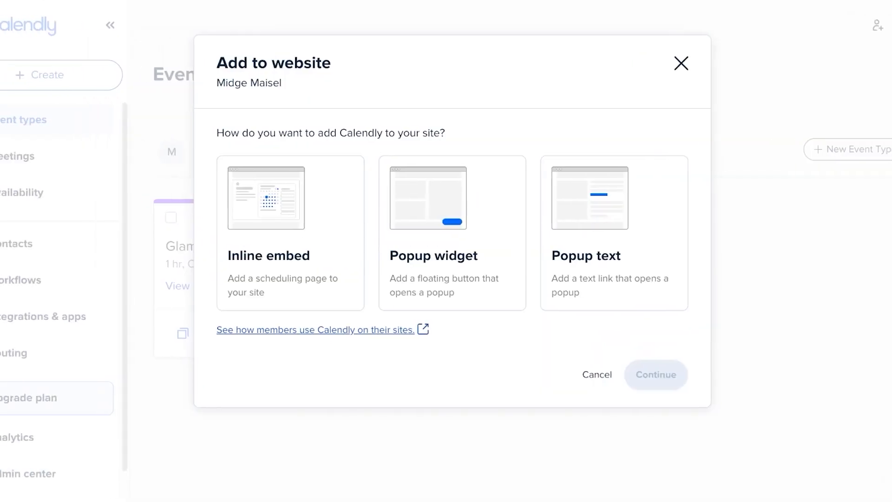
{"action": "left_click", "coordinate": [233, 233]}
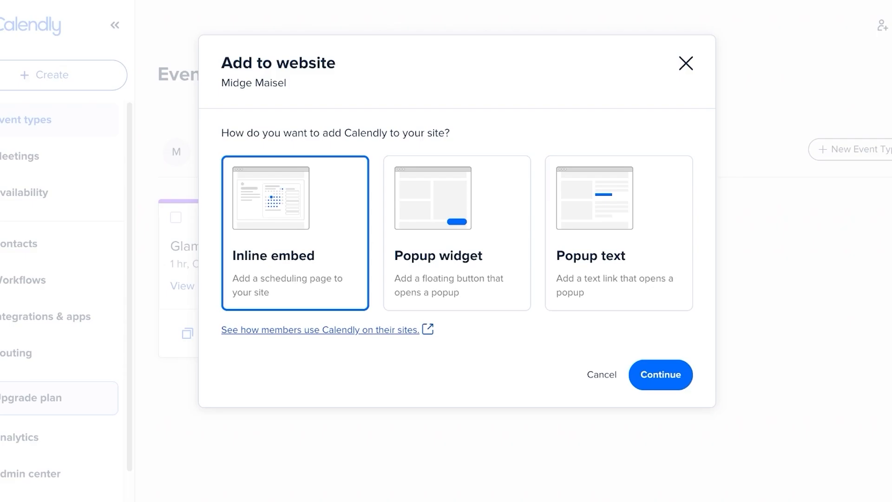
{"action": "key", "text": "Escape"}
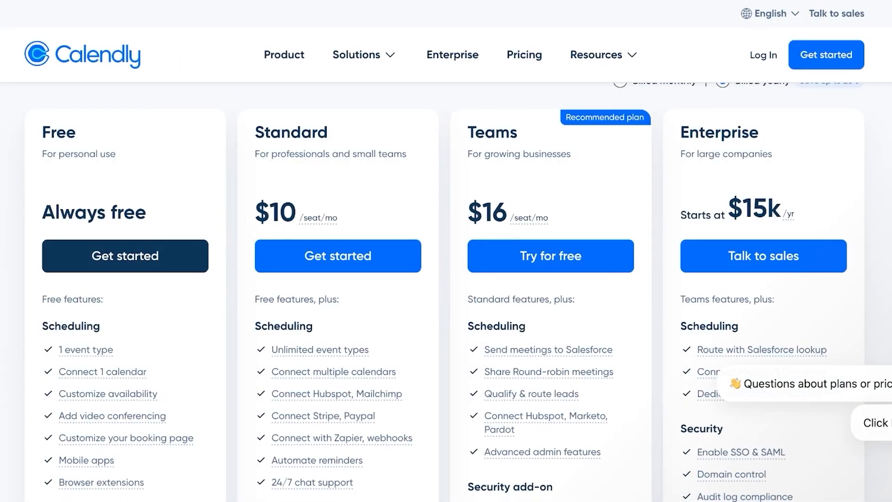
{"action": "scroll", "coordinate": [102, 372], "scroll_direction": "down", "scroll_amount": 2}
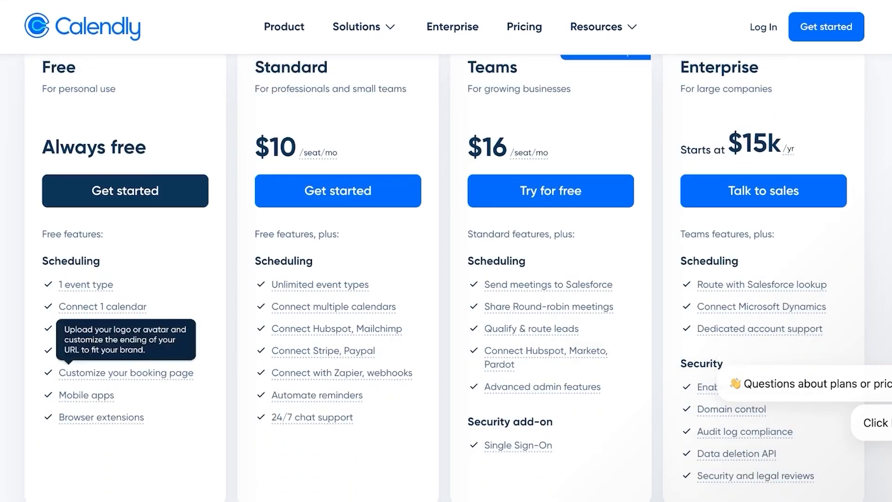
{"action": "scroll", "coordinate": [126, 371], "scroll_direction": "up", "scroll_amount": 1}
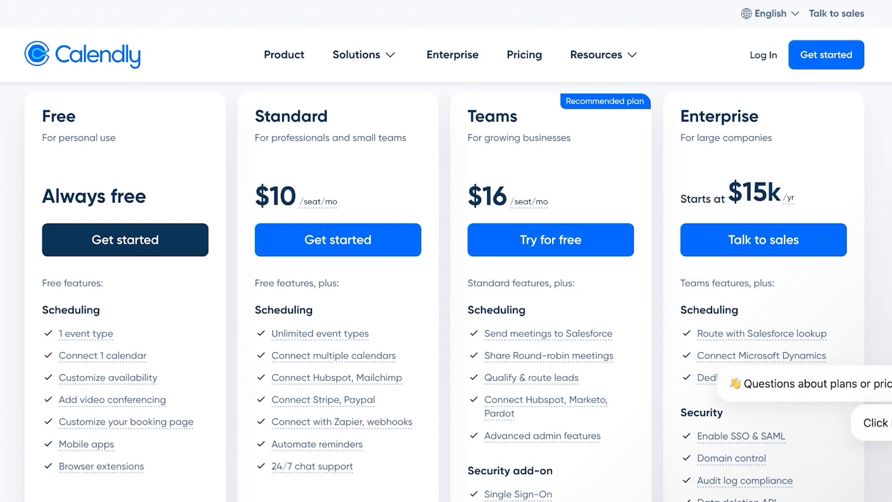
{"action": "mouse_move", "coordinate": [321, 356]}
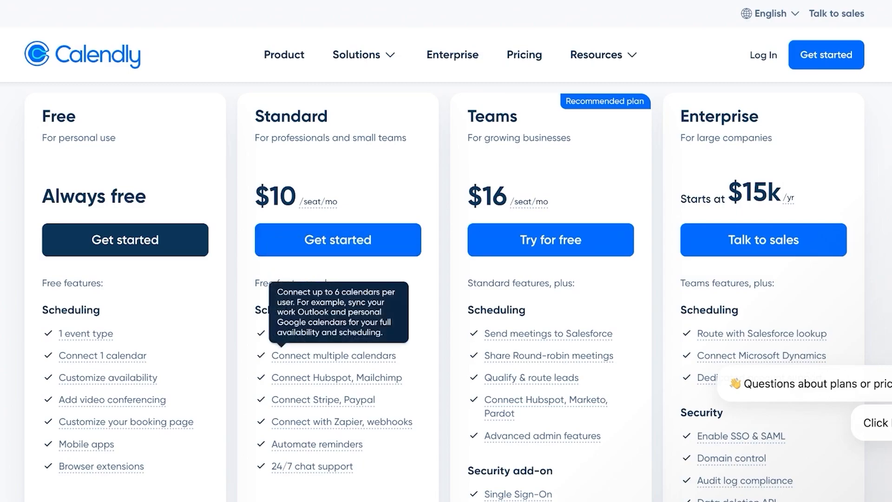
{"action": "mouse_move", "coordinate": [320, 400]}
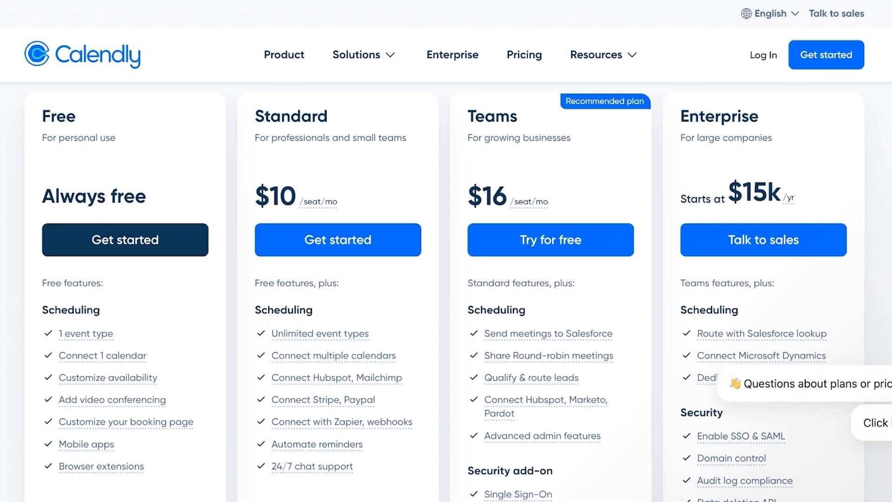
{"action": "mouse_move", "coordinate": [325, 377]}
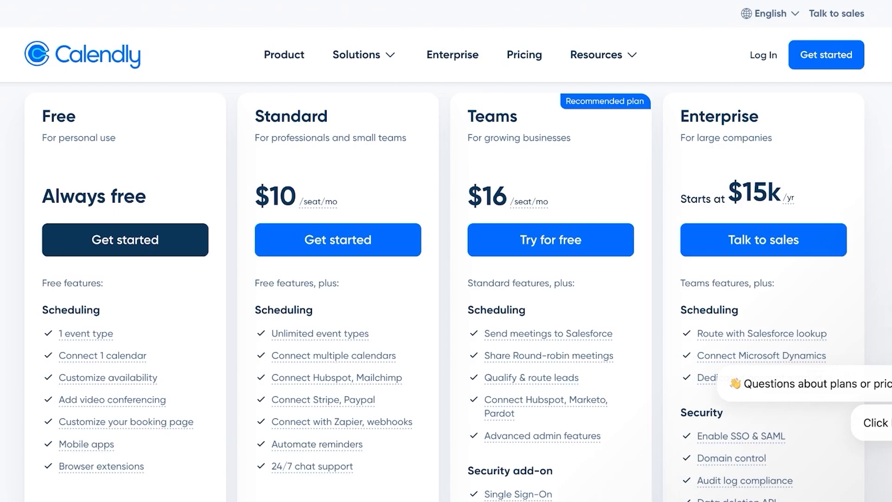
{"action": "scroll", "coordinate": [544, 267], "scroll_direction": "down", "scroll_amount": 2}
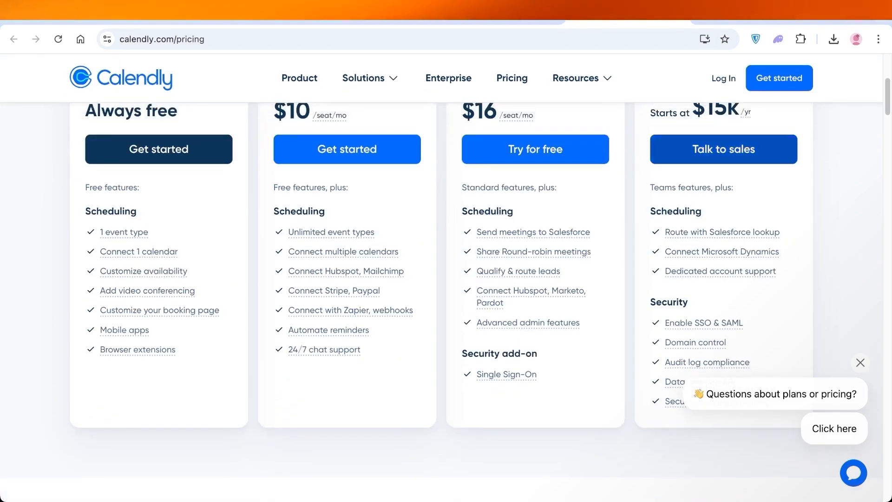
{"action": "scroll", "coordinate": [723, 195], "scroll_direction": "up", "scroll_amount": 1}
{"action": "scroll", "coordinate": [446, 279], "scroll_direction": "up", "scroll_amount": 3}
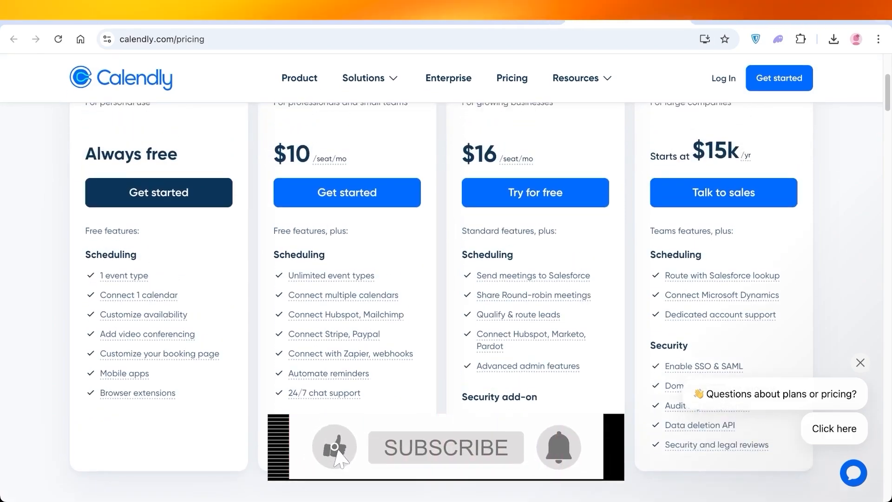
{"action": "scroll", "coordinate": [446, 279], "scroll_direction": "up", "scroll_amount": 2}
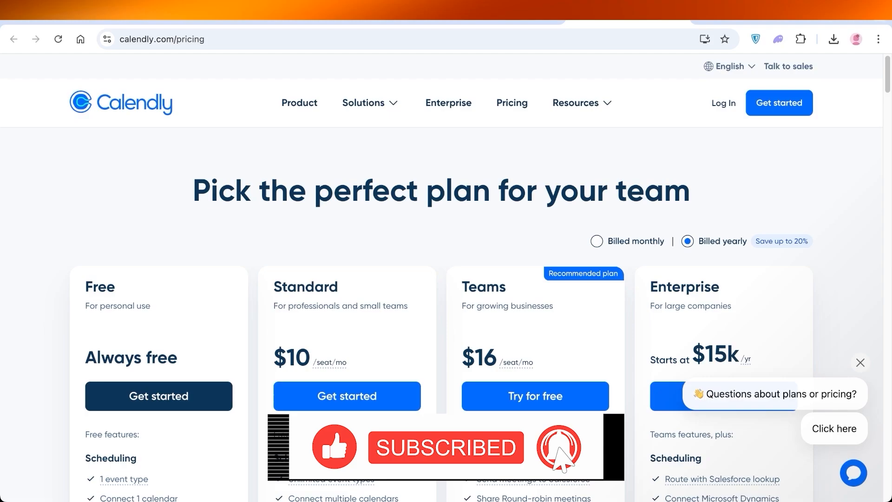